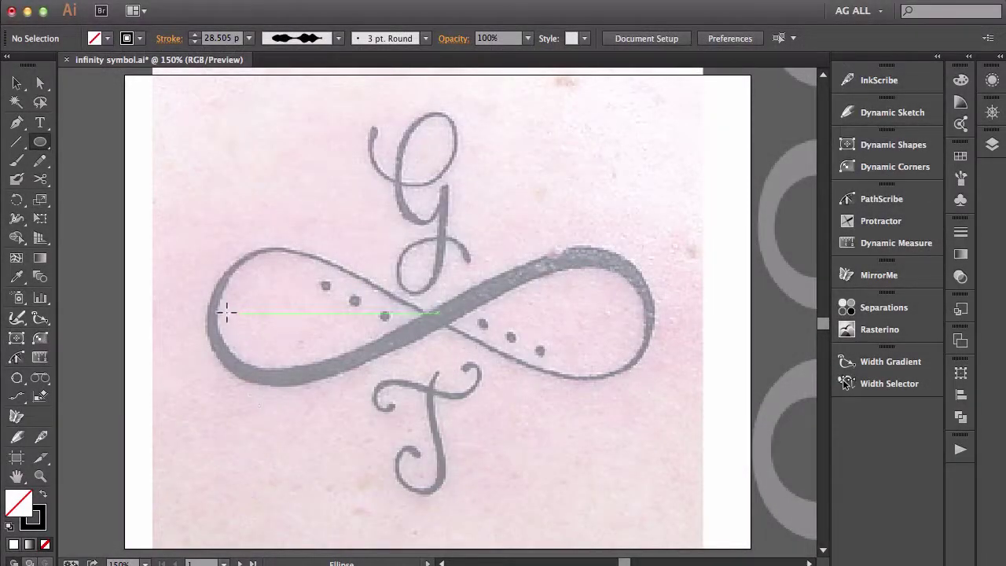
Draw a circle sized and positioned over the infinity's left loop.
{"action": "mouse_move", "coordinate": [235, 323]}
{"action": "left_mouse_down"}
{"action": "mouse_move", "coordinate": [283, 317]}
{"action": "mouse_move", "coordinate": [303, 275]}
{"action": "mouse_move", "coordinate": [337, 245]}
{"action": "mouse_move", "coordinate": [319, 288]}
{"action": "mouse_move", "coordinate": [333, 278]}
{"action": "left_mouse_up"}
{"action": "key", "text": "shift+space"}
{"action": "key", "text": "space"}
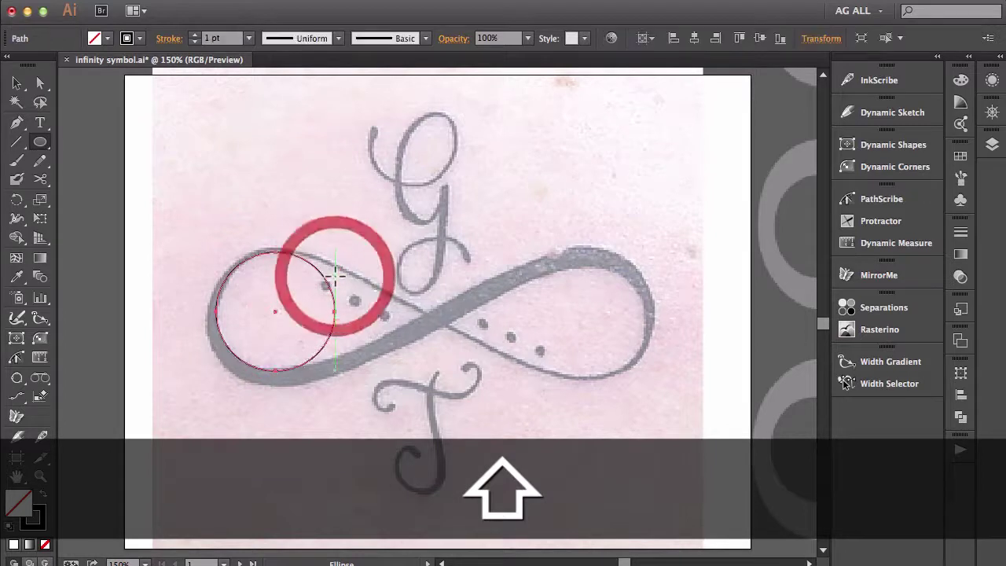
Pull the circle's right anchor to the crossing and convert it into a sharp corner point.
{"action": "key", "text": "a"}
{"action": "left_click_drag", "start_coordinate": [358, 329], "coordinate": [325, 307]}
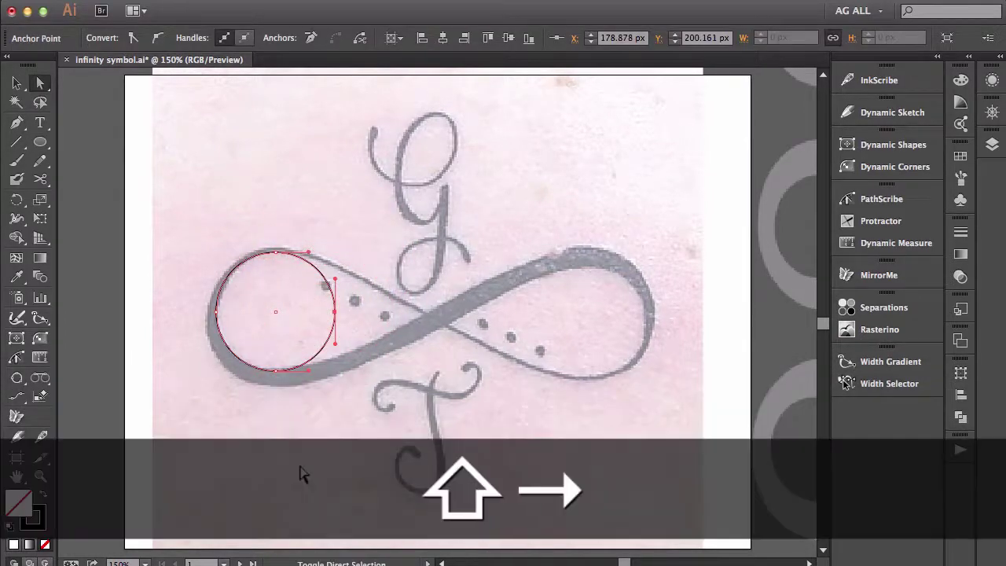
{"action": "key", "text": "shift+Right"}
{"action": "key", "text": "shift+Right"}
{"action": "key", "text": "shift+Right"}
{"action": "key", "text": "shift+Right"}
{"action": "key", "text": "shift+Right"}
{"action": "key", "text": "shift+Right"}
{"action": "key", "text": "shift+Right"}
{"action": "key", "text": "shift+Right"}
{"action": "key", "text": "shift+Right"}
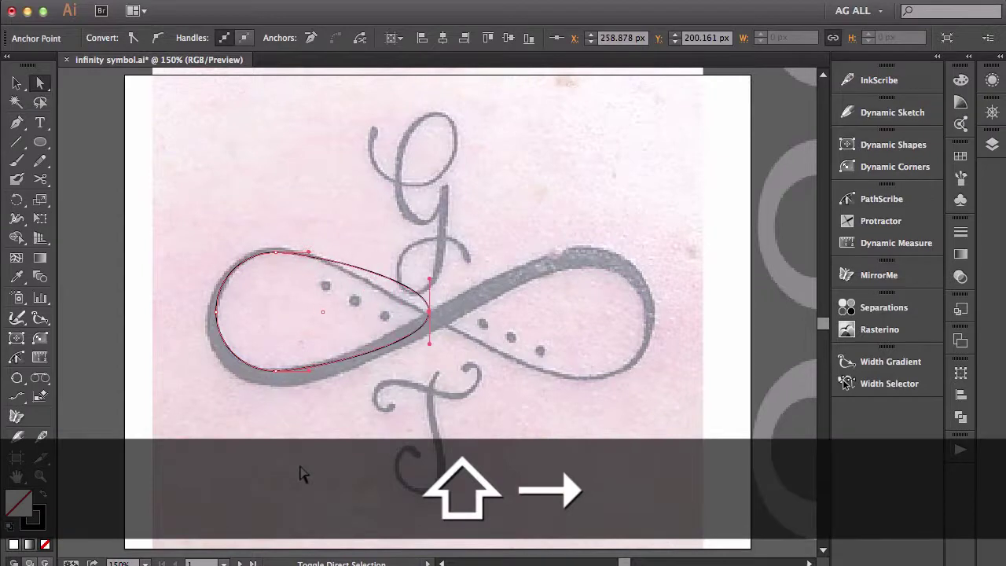
{"action": "key", "text": "shift+Left"}
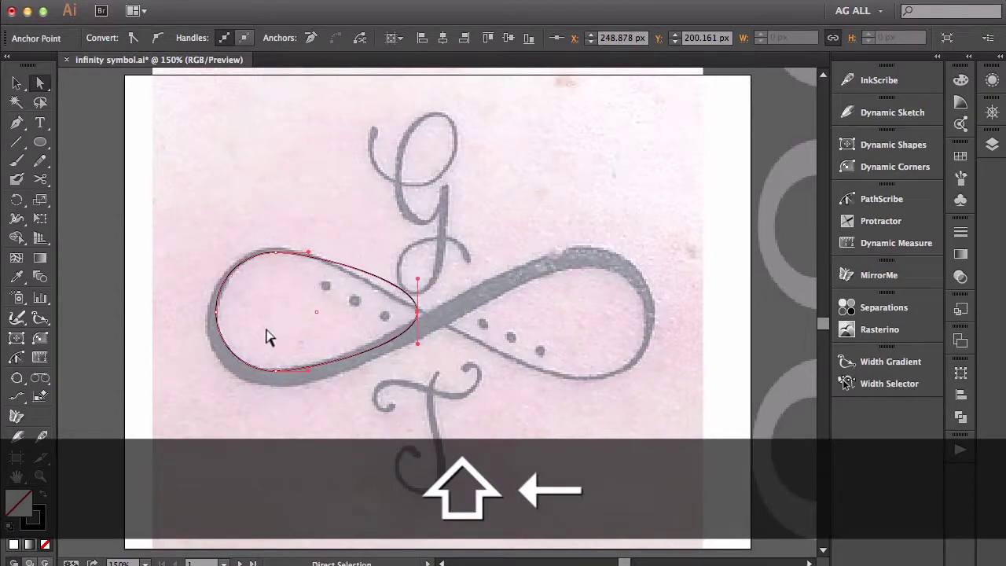
{"action": "key", "text": "p"}
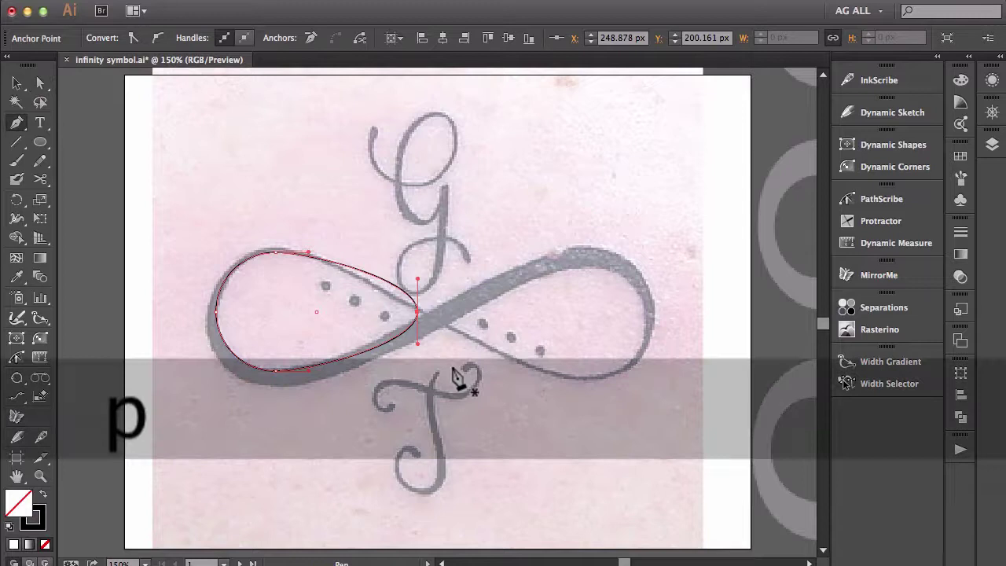
{"action": "key", "text": "alt"}
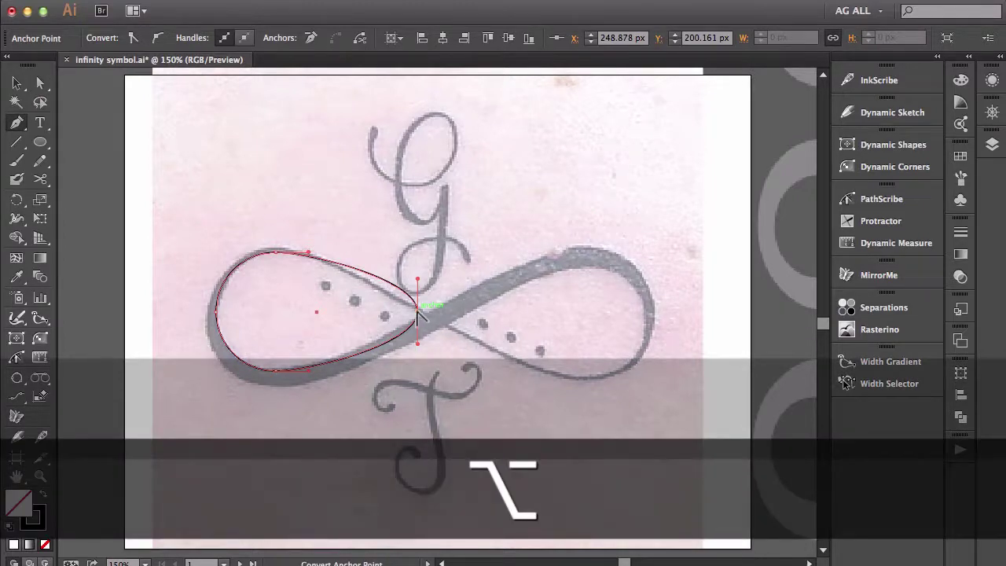
{"action": "left_click", "coordinate": [417, 314], "text": "alt"}
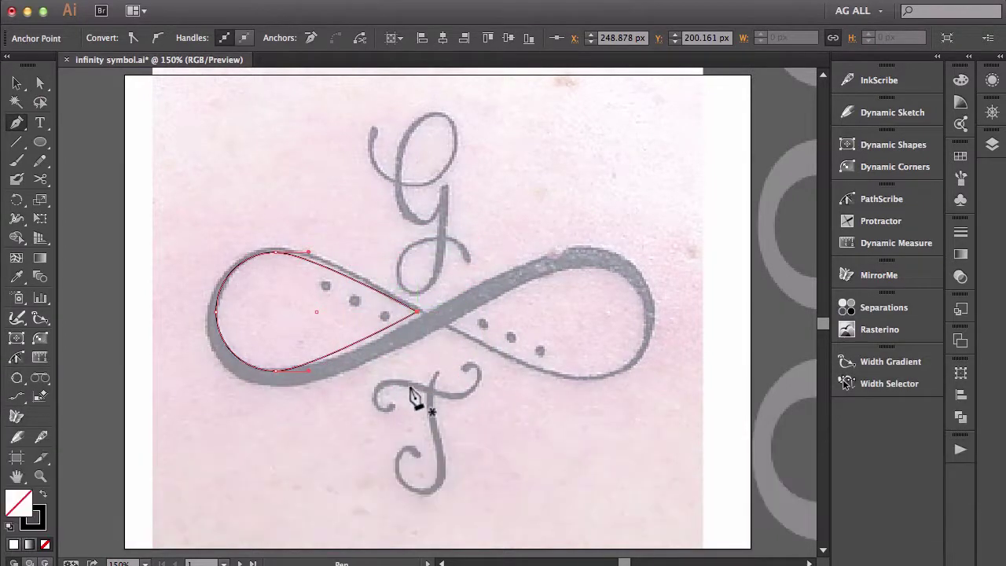
Zoom in on the crossing and cut the loop's tip anchor with Scissors.
{"action": "key", "text": "z"}
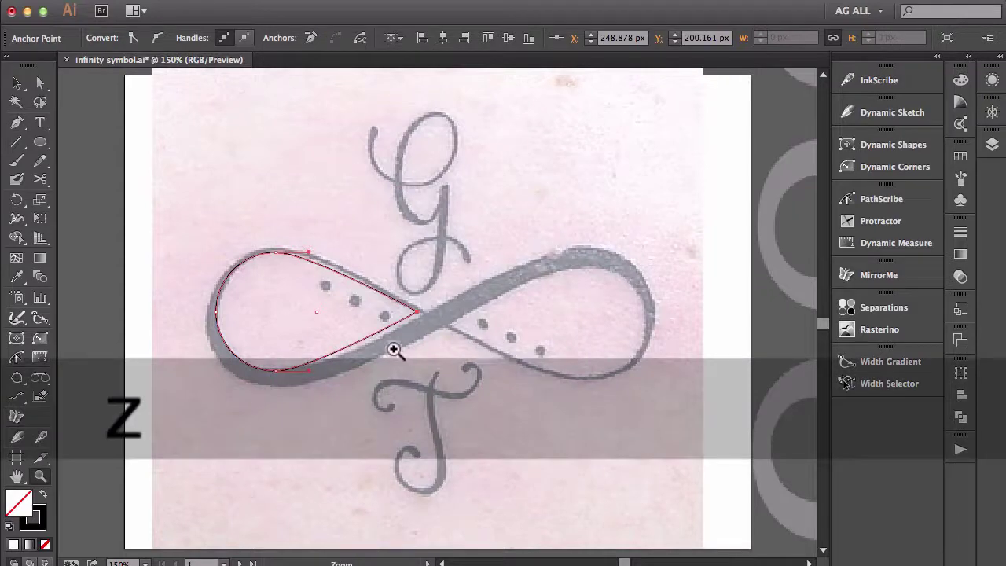
{"action": "left_click", "coordinate": [433, 318]}
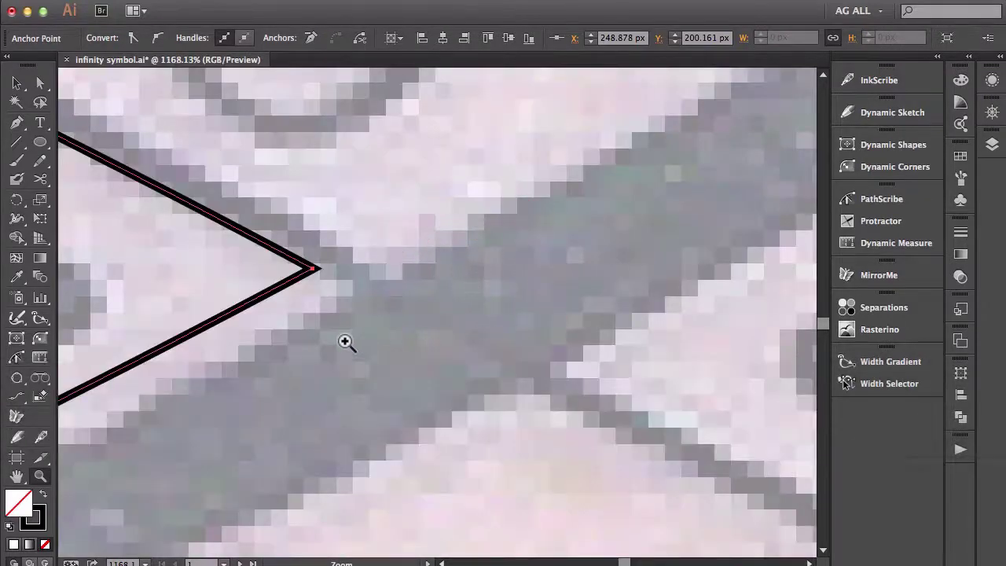
{"action": "key", "text": "c"}
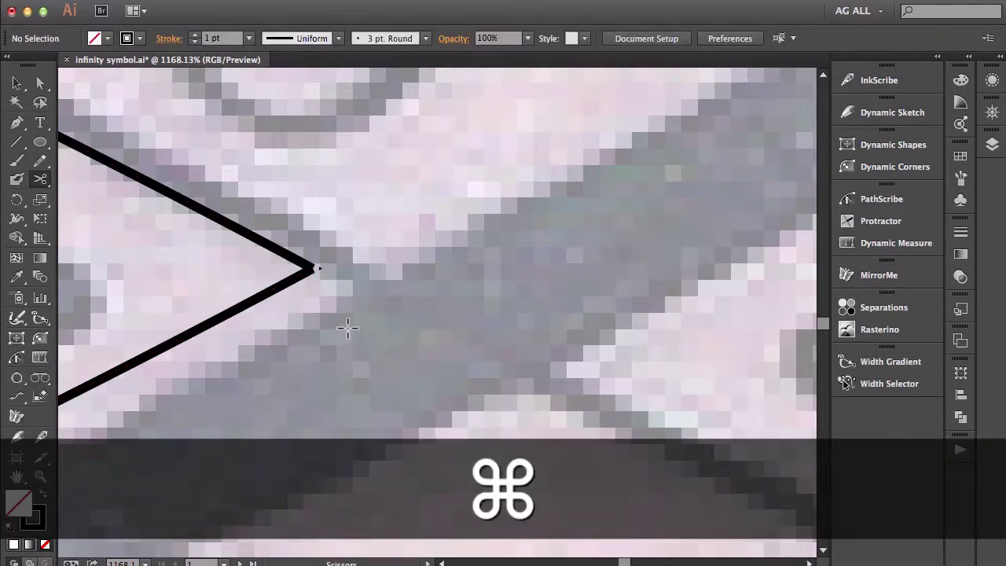
Nudge the upper cut end up two steps and the lower end down one step.
{"action": "key", "text": "a"}
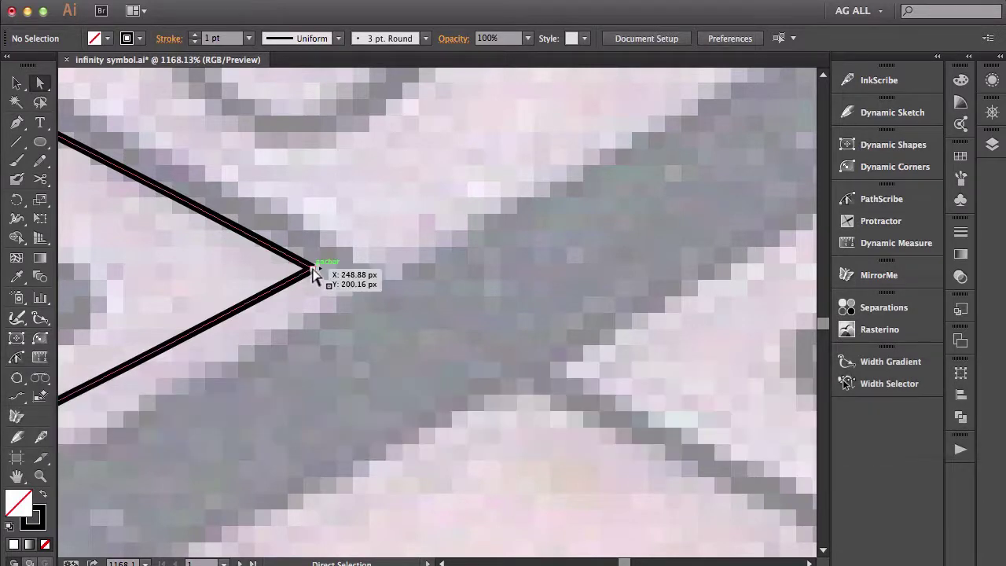
{"action": "left_click", "coordinate": [311, 269]}
{"action": "key", "text": "Up"}
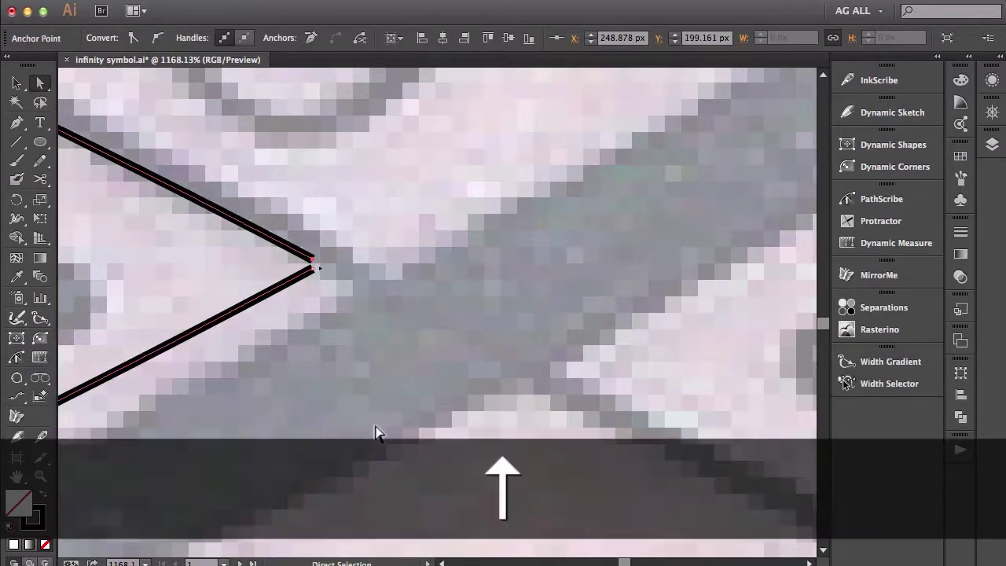
{"action": "key", "text": "Up"}
{"action": "key", "text": "Up"}
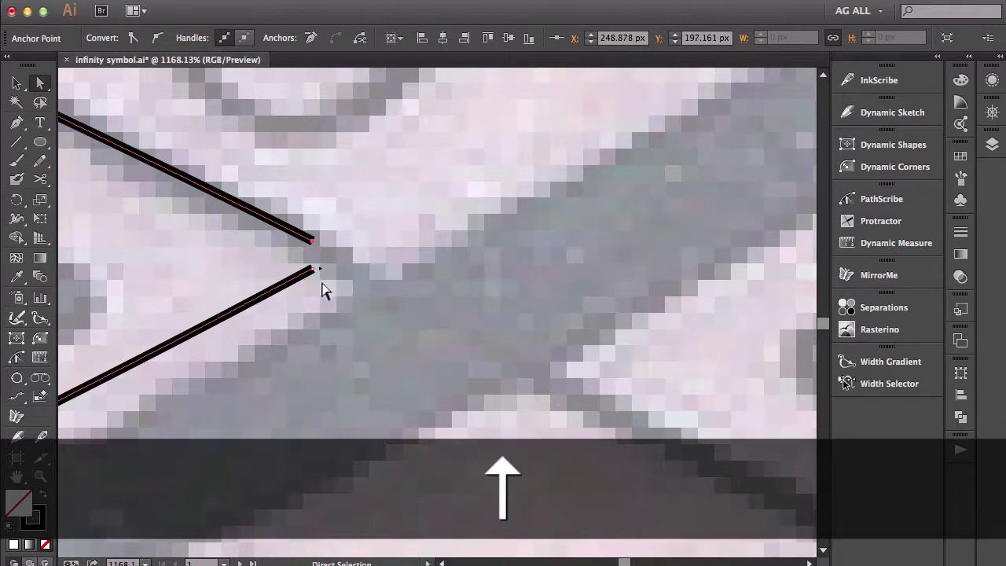
{"action": "left_click", "coordinate": [311, 269]}
{"action": "key", "text": "Down"}
{"action": "key", "text": "Down"}
{"action": "key", "text": "Down"}
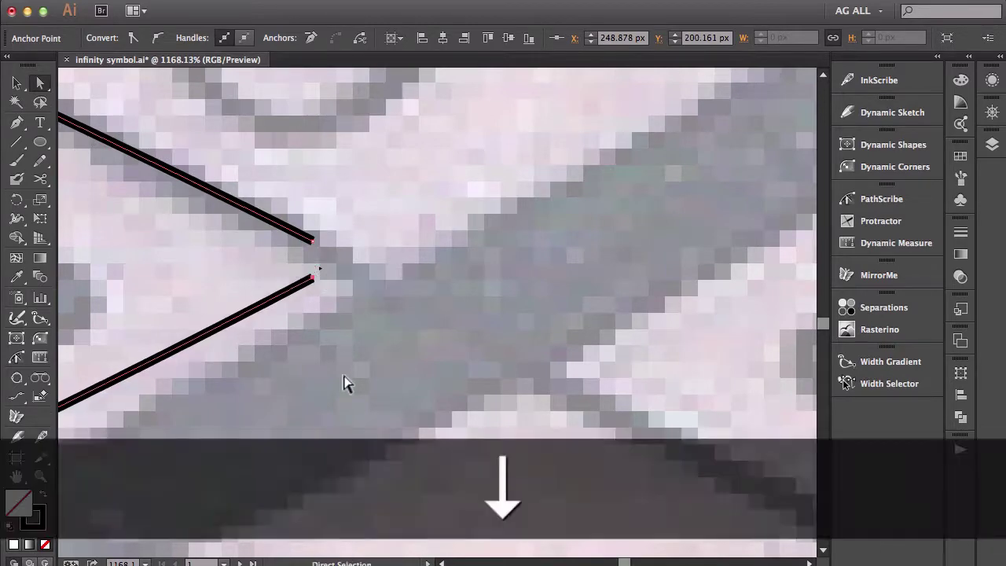
Fit the artboard back in view and deselect the left loop.
{"action": "key", "text": "super+0"}
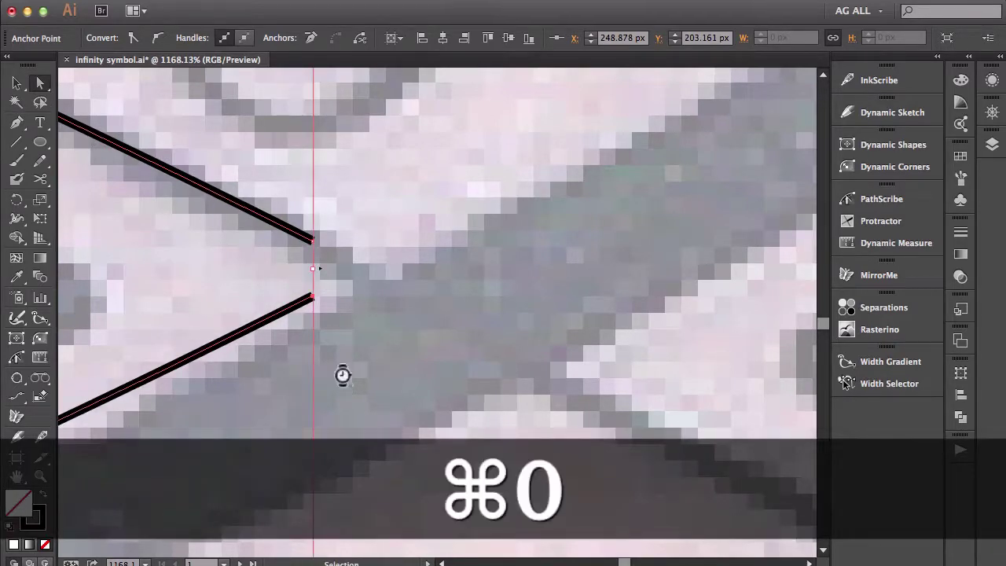
{"action": "key", "text": "v"}
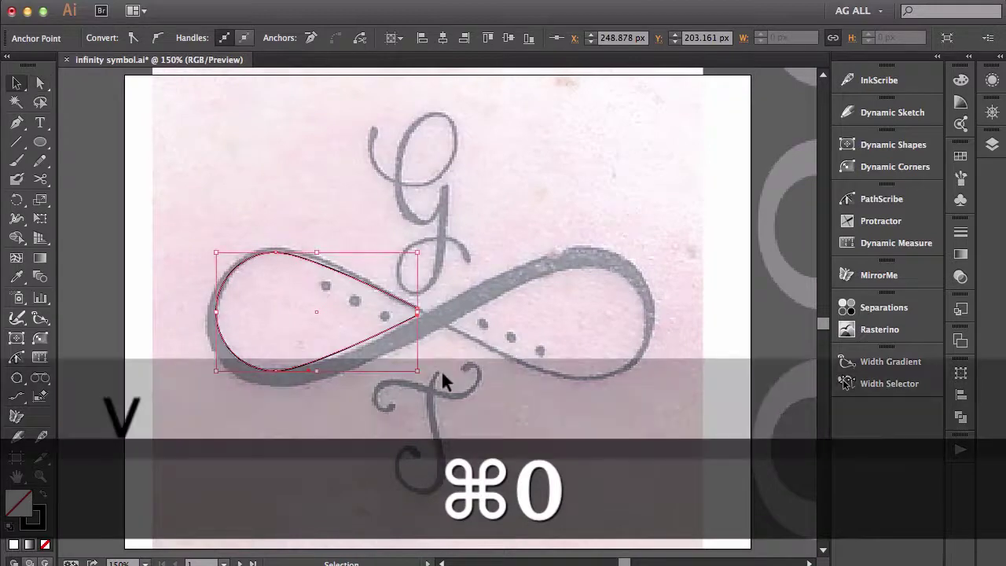
{"action": "left_click", "coordinate": [511, 353]}
Nudge the left loop right and down, then tilt it slightly around the crossing anchor.
{"action": "left_click", "coordinate": [370, 296]}
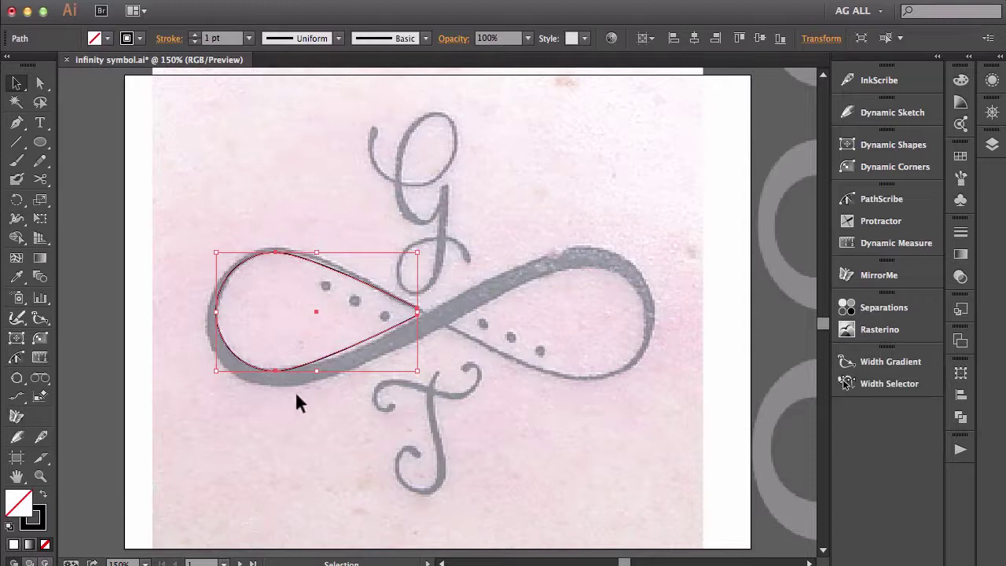
{"action": "key", "text": "Right"}
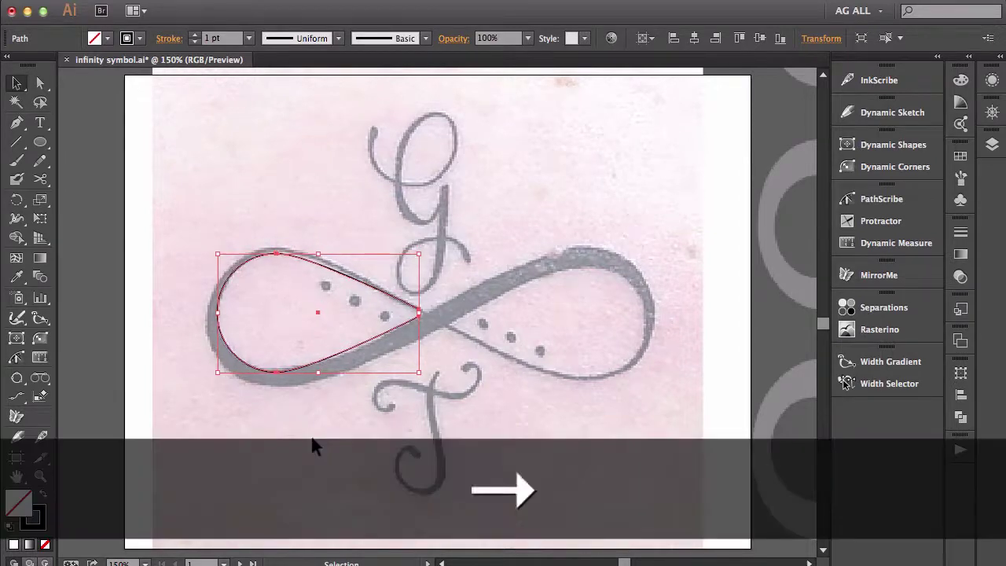
{"action": "key", "text": "Down"}
{"action": "key", "text": "r"}
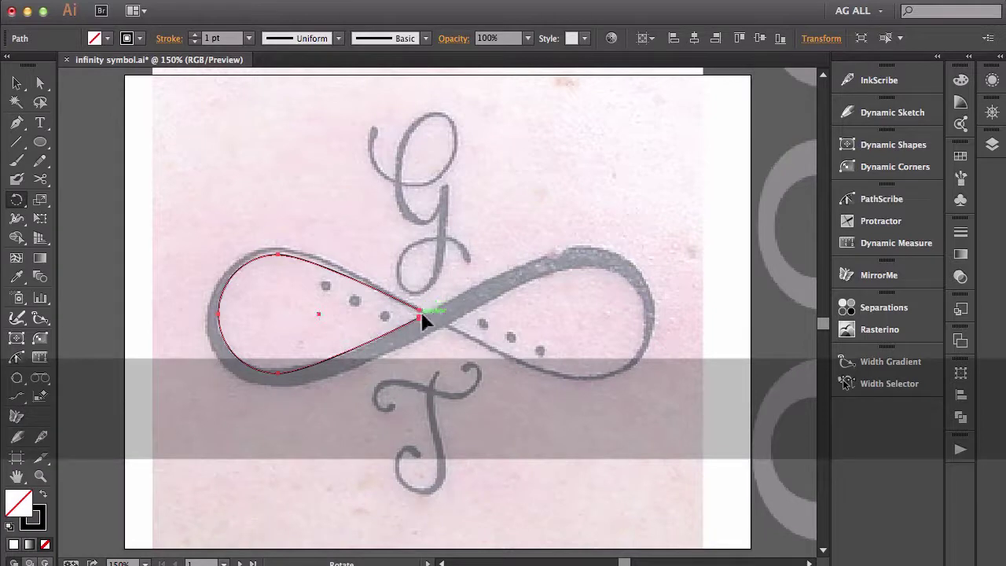
{"action": "left_click", "coordinate": [421, 315]}
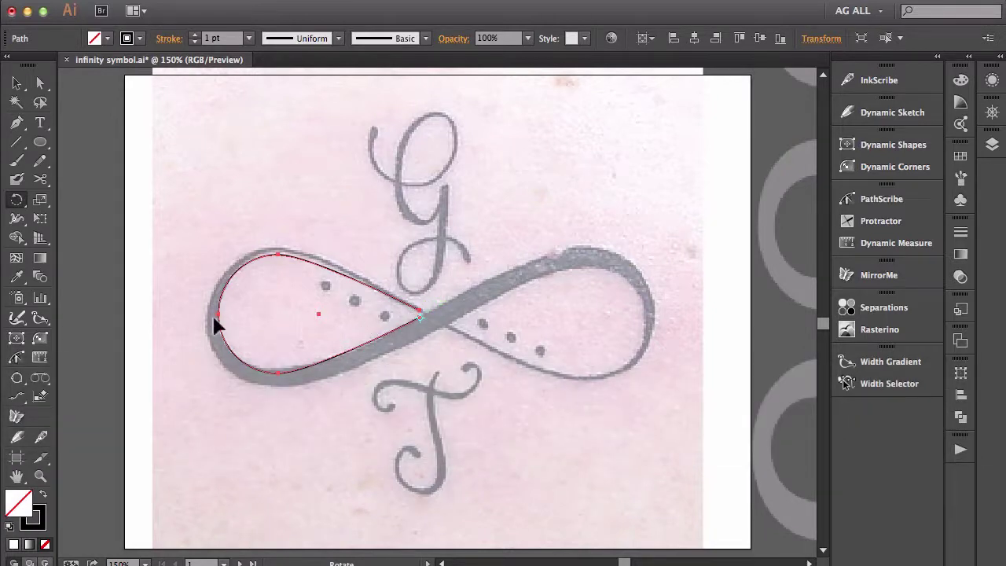
{"action": "left_click_drag", "start_coordinate": [212, 313], "coordinate": [211, 309]}
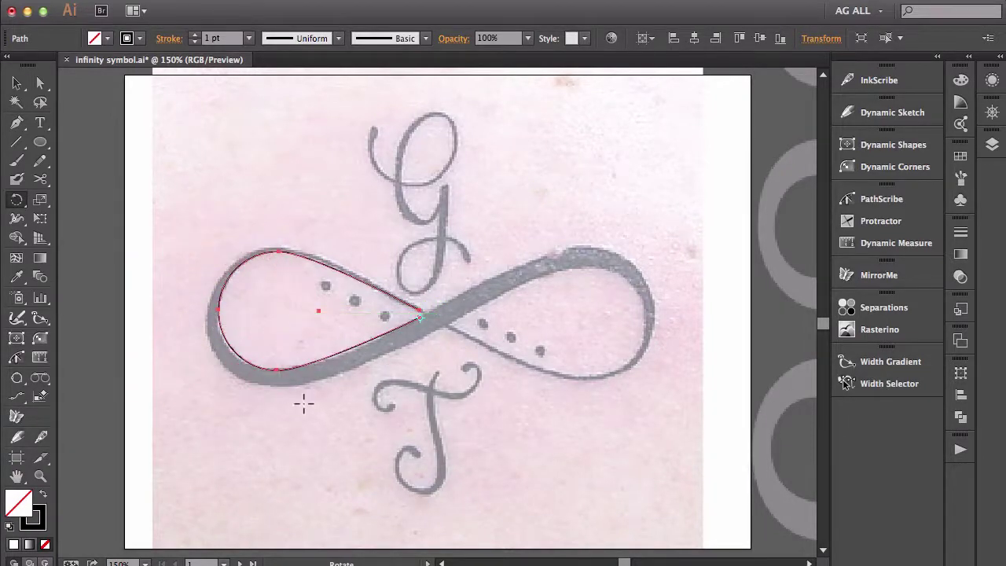
Copy the loop level to the right and rotate the copy about 180° into the right lobe.
{"action": "key", "text": "v"}
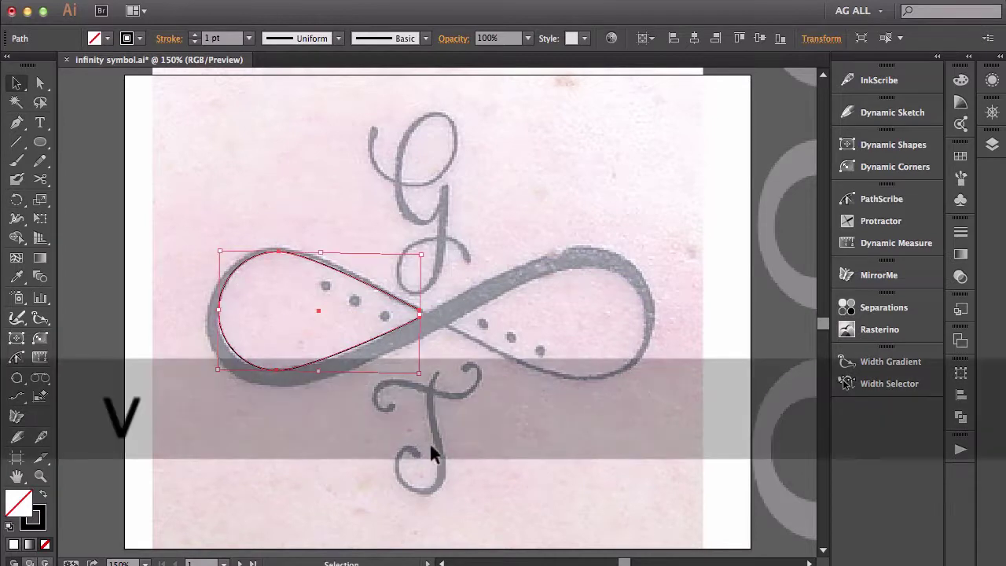
{"action": "key", "text": "alt"}
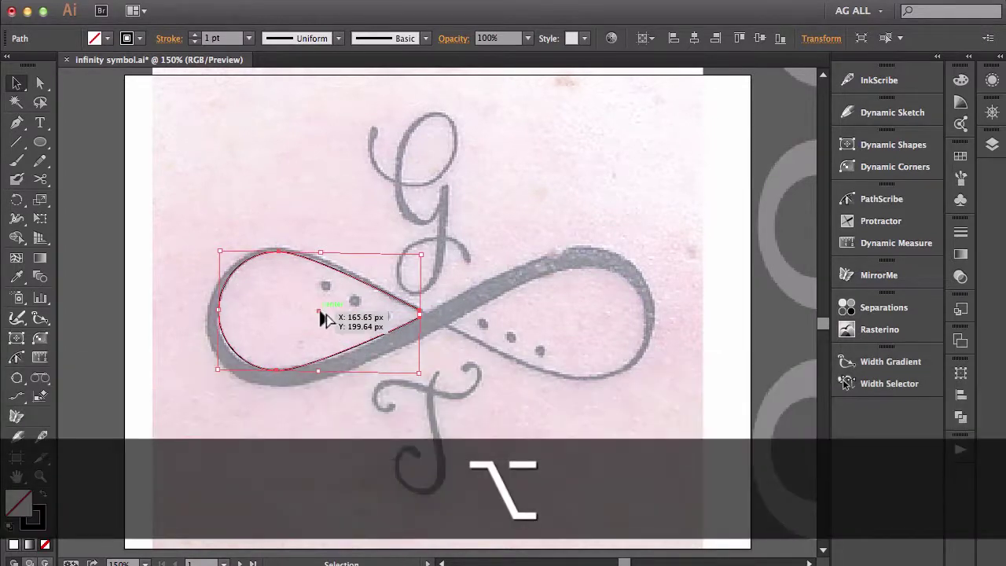
{"action": "left_click_drag", "start_coordinate": [322, 318], "coordinate": [541, 312]}
{"action": "key", "text": "shift"}
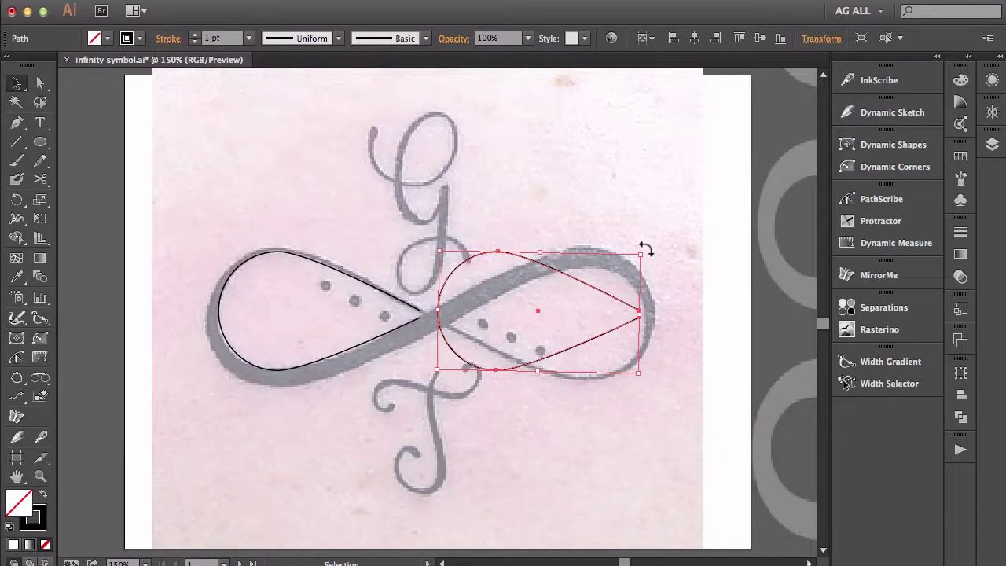
{"action": "left_click", "coordinate": [582, 245]}
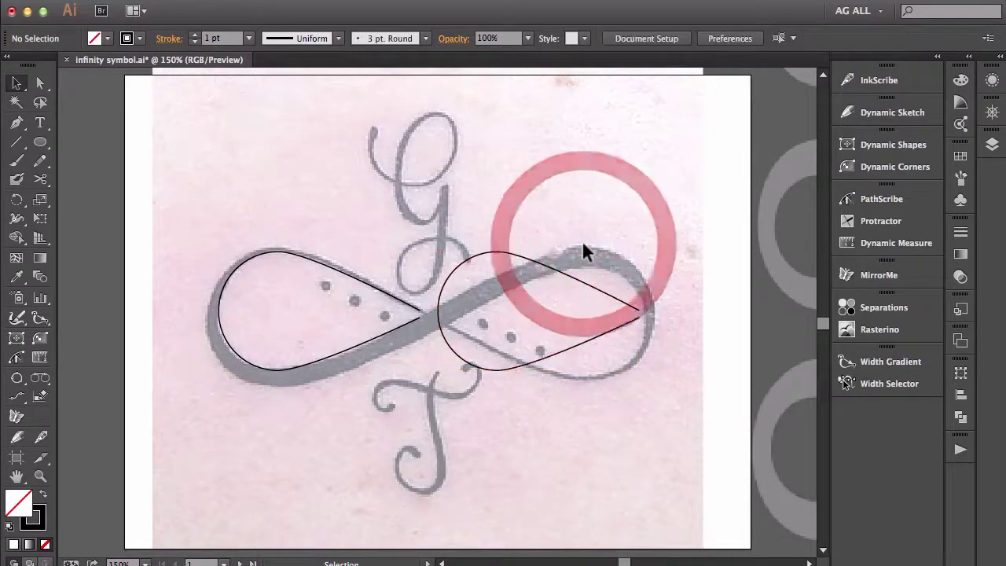
{"action": "left_click", "coordinate": [560, 343]}
{"action": "left_click_drag", "start_coordinate": [644, 252], "coordinate": [461, 353]}
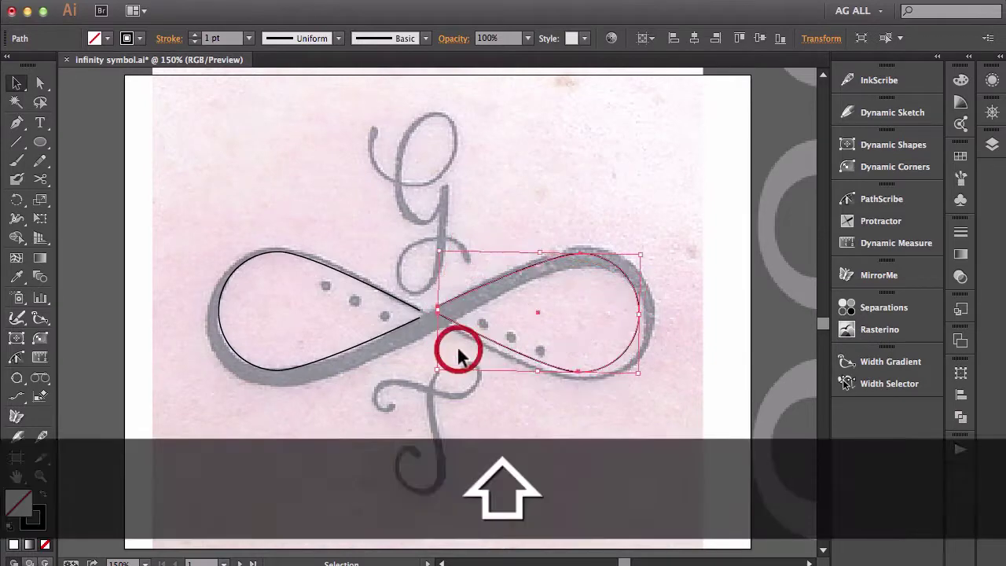
Zoom in on the crossing and nudge the right loop down and left into alignment.
{"action": "key", "text": "z"}
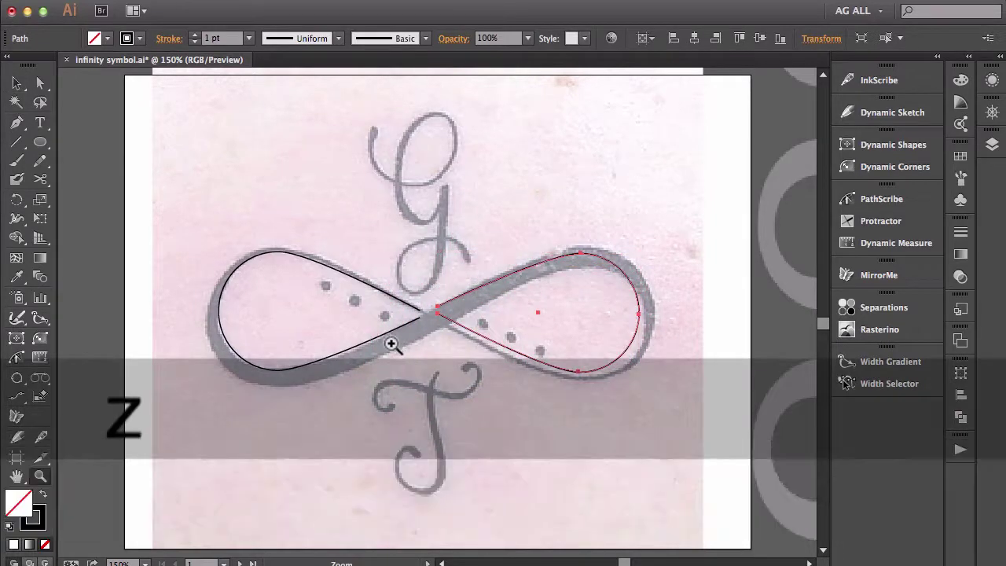
{"action": "left_click_drag", "start_coordinate": [392, 340], "coordinate": [511, 278]}
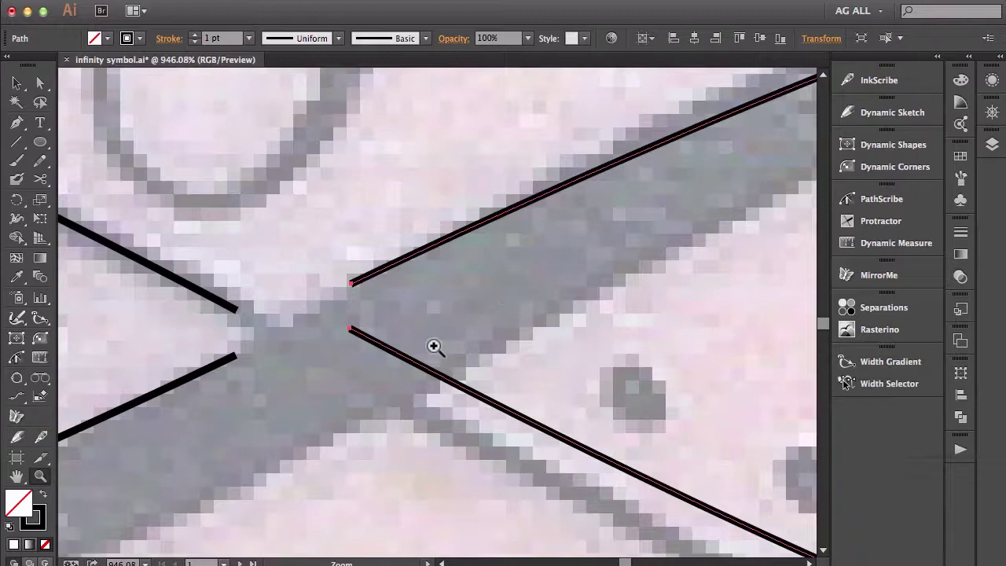
{"action": "key", "text": "v"}
{"action": "key", "text": "Down"}
{"action": "key", "text": "Down"}
{"action": "key", "text": "Down"}
{"action": "key", "text": "Down"}
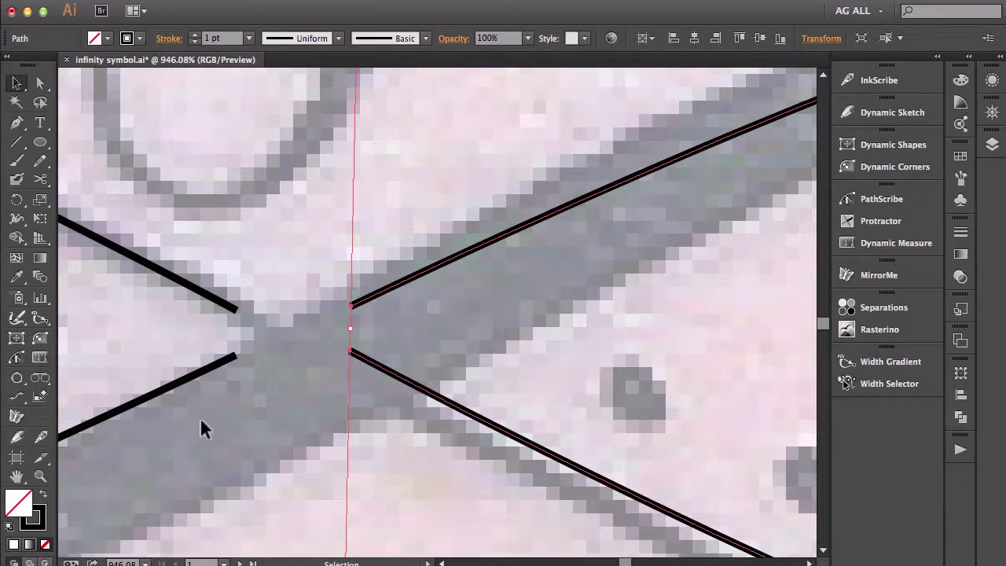
{"action": "key", "text": "Down"}
{"action": "key", "text": "Up"}
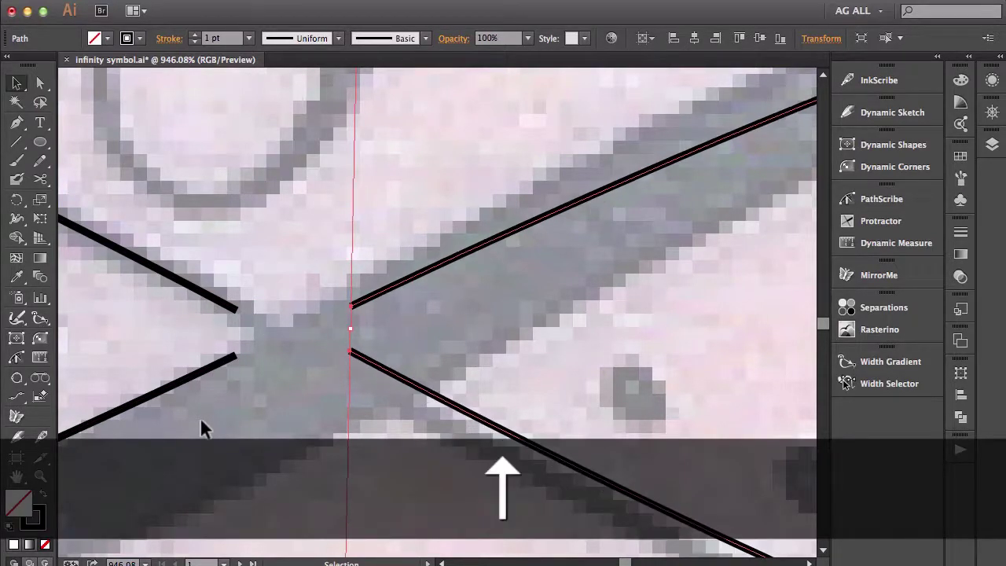
{"action": "key", "text": "Left"}
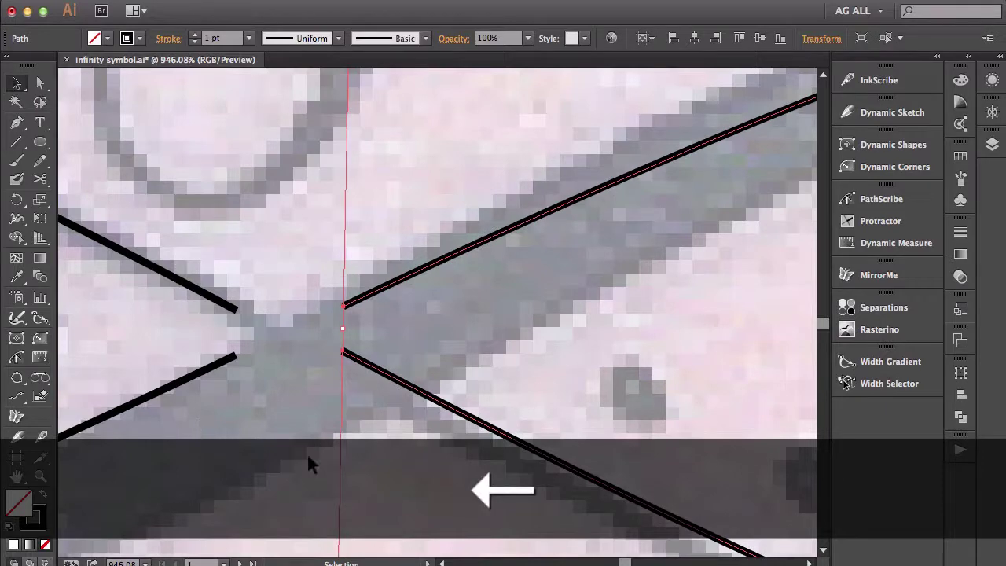
{"action": "left_click", "coordinate": [287, 409]}
Join the lower-right path end to the upper-left path end across the crossing.
{"action": "key", "text": "a"}
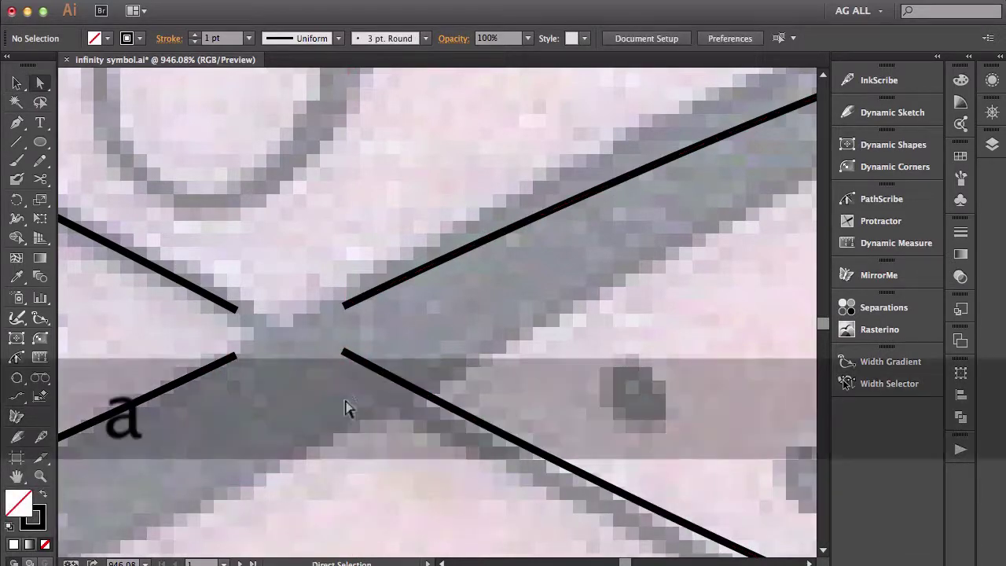
{"action": "left_click", "coordinate": [393, 392]}
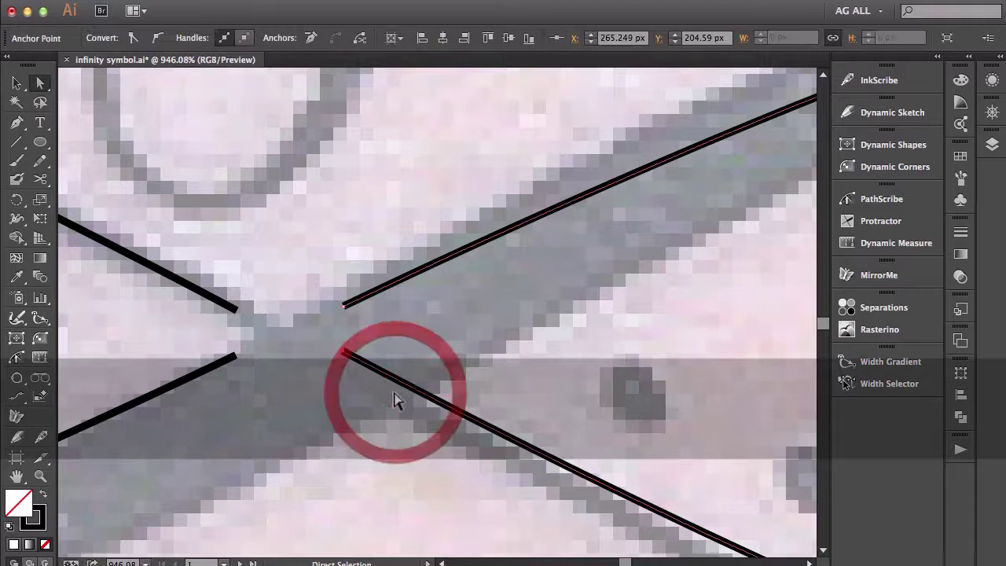
{"action": "key", "text": "shift"}
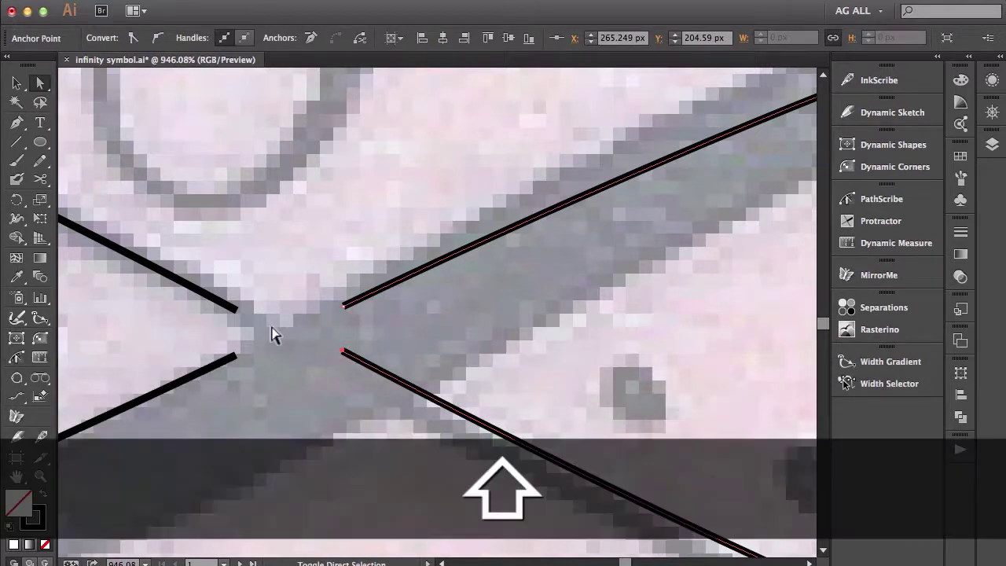
{"action": "left_click", "coordinate": [208, 295], "text": "shift"}
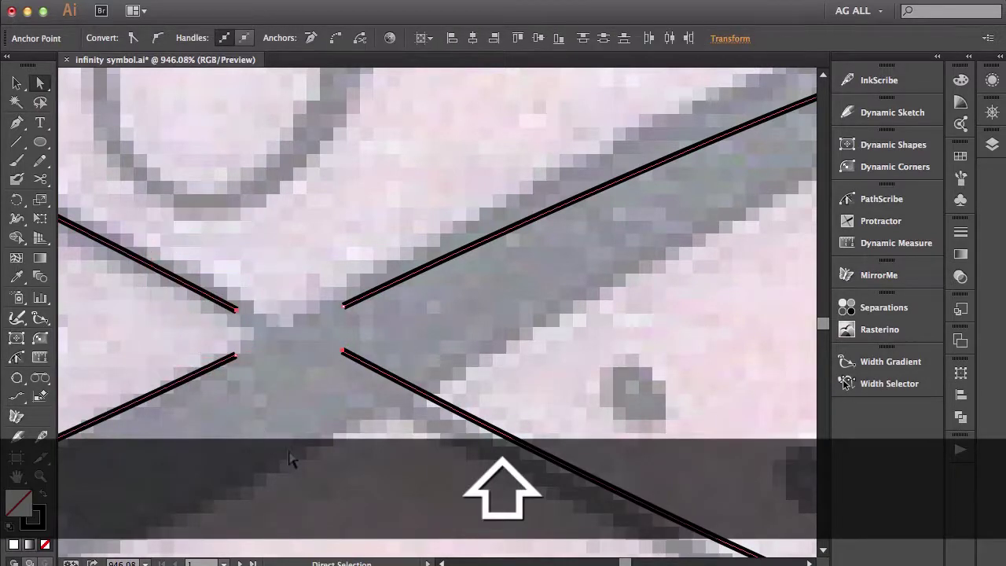
{"action": "key", "text": "super+j"}
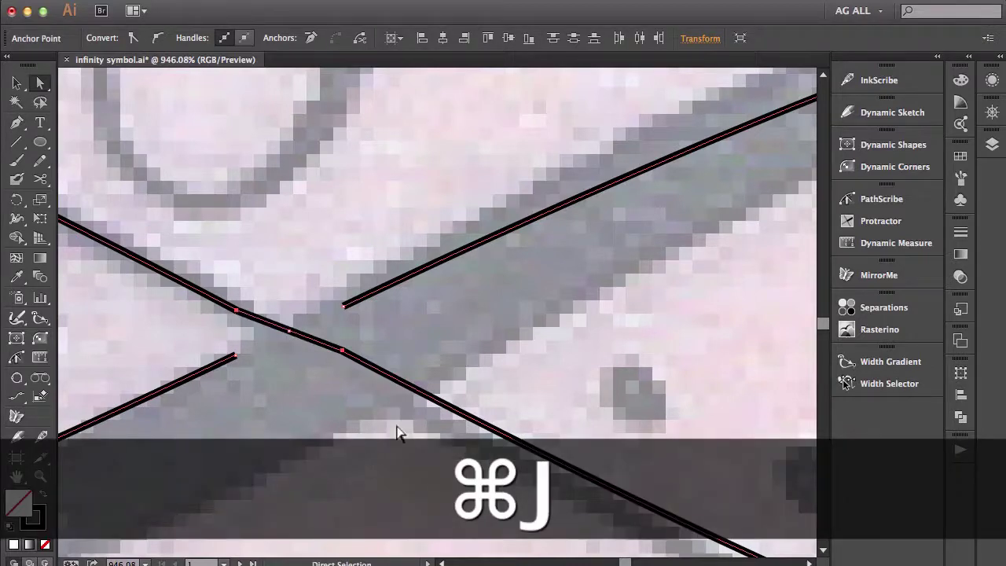
Lasso the bent anchors at the crossing and delete them with InkScribe.
{"action": "key", "text": "q"}
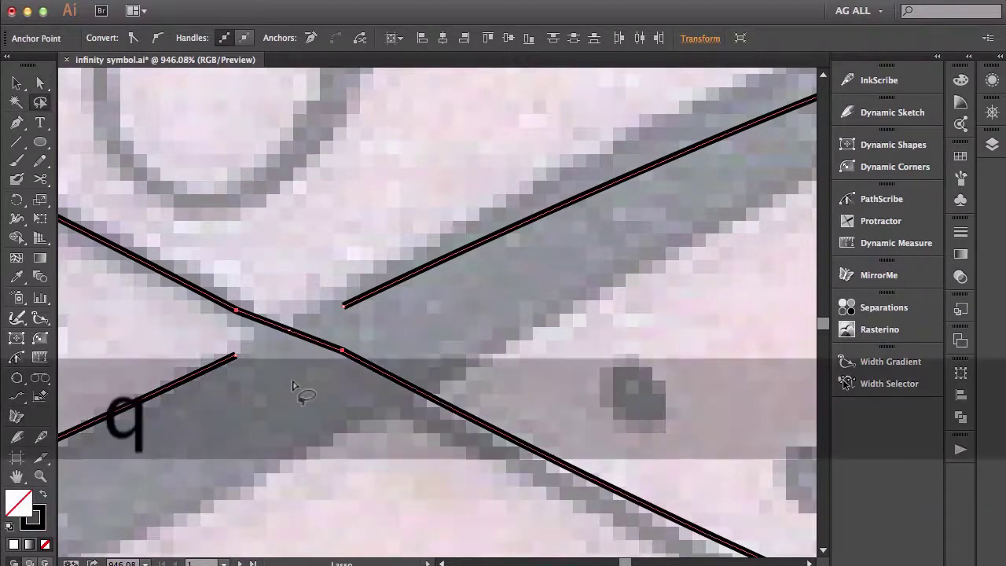
{"action": "left_click", "coordinate": [365, 333]}
{"action": "mouse_move", "coordinate": [365, 333]}
{"action": "left_mouse_down"}
{"action": "mouse_move", "coordinate": [278, 293]}
{"action": "mouse_move", "coordinate": [220, 291]}
{"action": "mouse_move", "coordinate": [229, 330]}
{"action": "mouse_move", "coordinate": [316, 379]}
{"action": "mouse_move", "coordinate": [342, 384]}
{"action": "mouse_move", "coordinate": [359, 329]}
{"action": "left_mouse_up"}
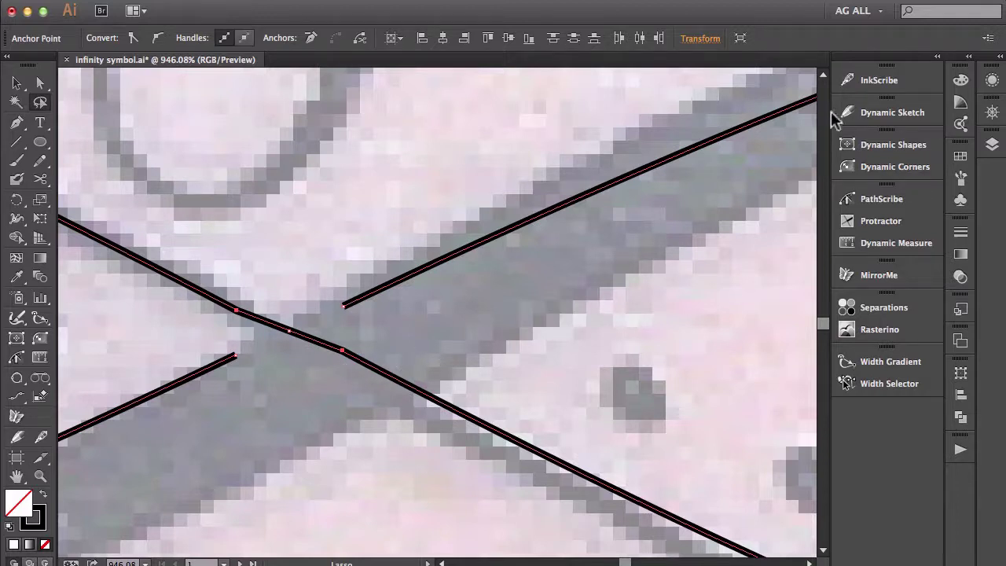
{"action": "left_click", "coordinate": [887, 82]}
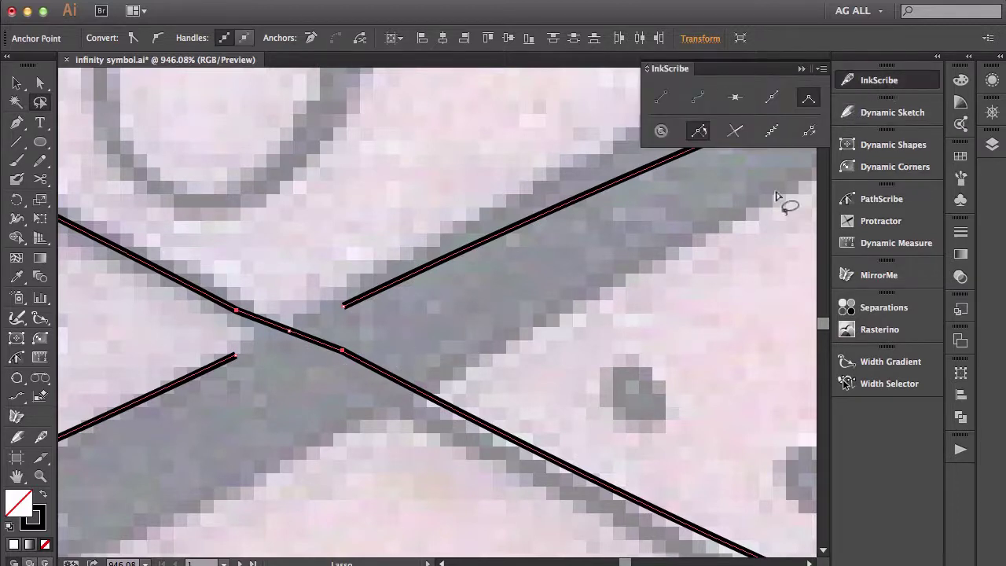
{"action": "left_click", "coordinate": [737, 99]}
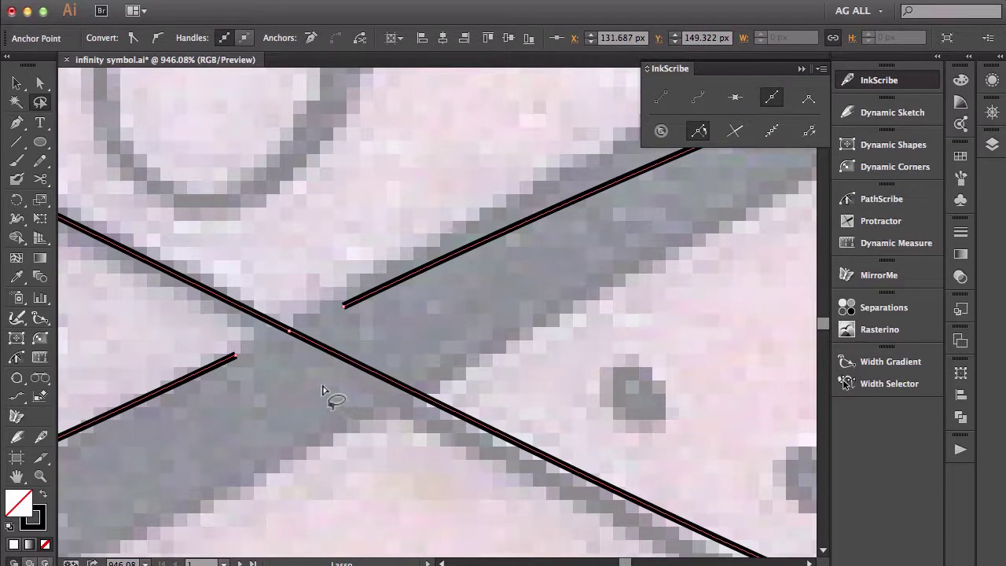
Join the upper end near the crossing to the lower-left end with InkScribe.
{"action": "key", "text": "a"}
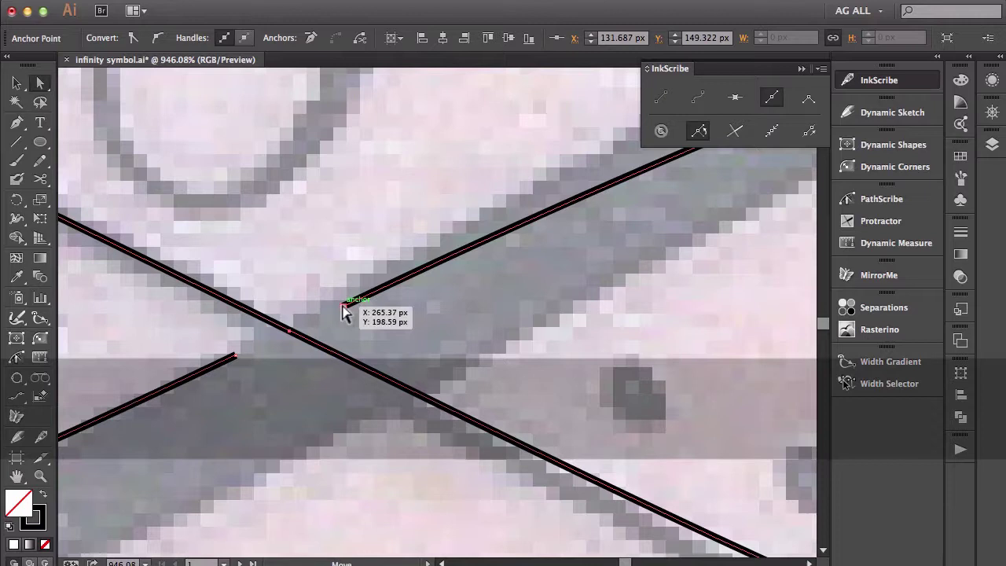
{"action": "left_click", "coordinate": [342, 308]}
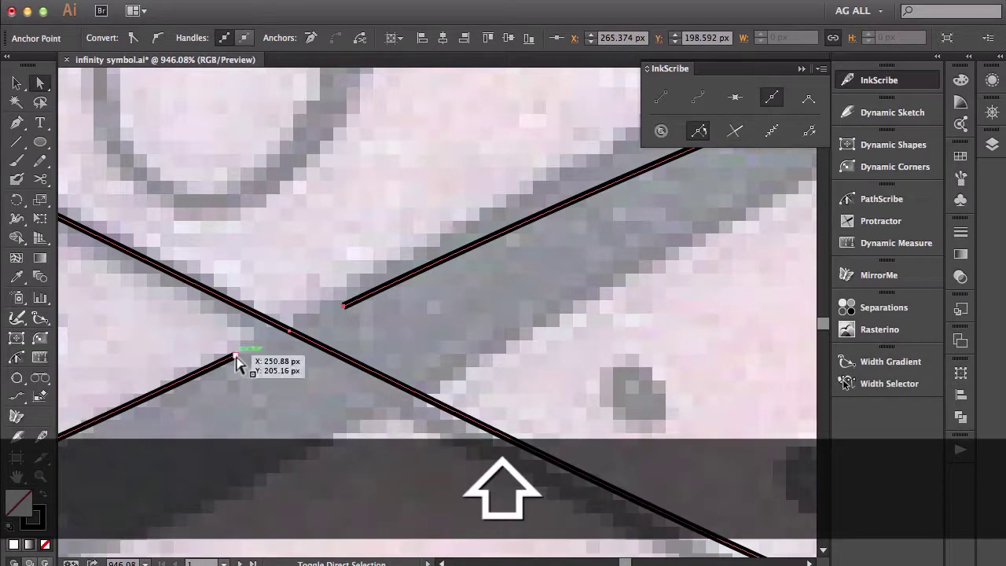
{"action": "left_click", "coordinate": [235, 356], "text": "shift"}
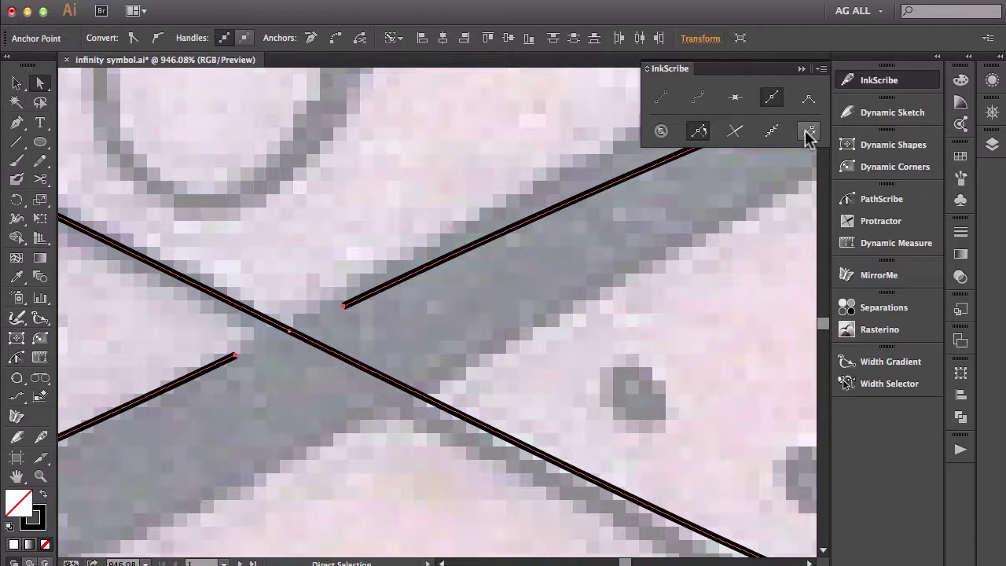
{"action": "left_click", "coordinate": [808, 132]}
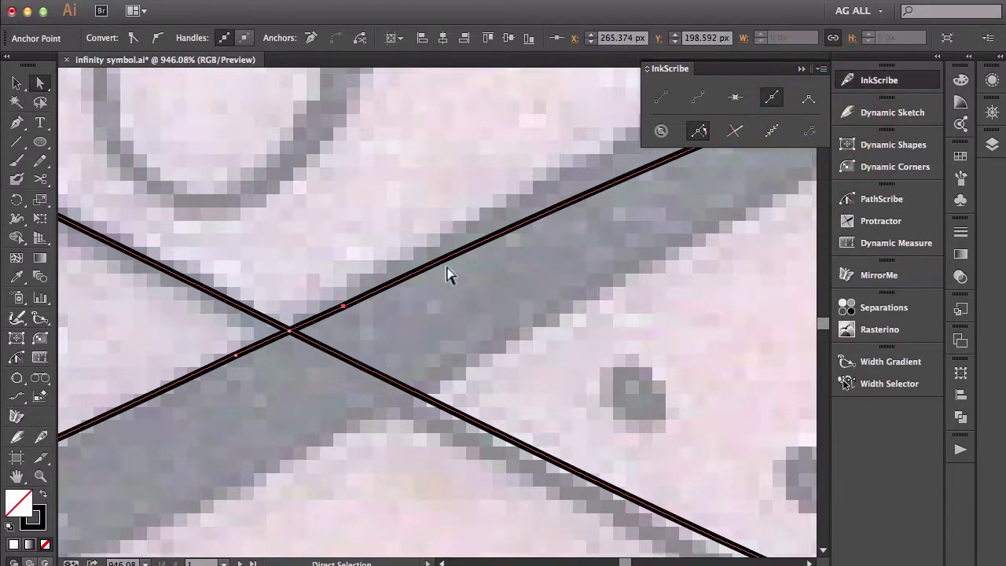
Remove the two anchors beside the crossing so both strands run straight through.
{"action": "key", "text": "a"}
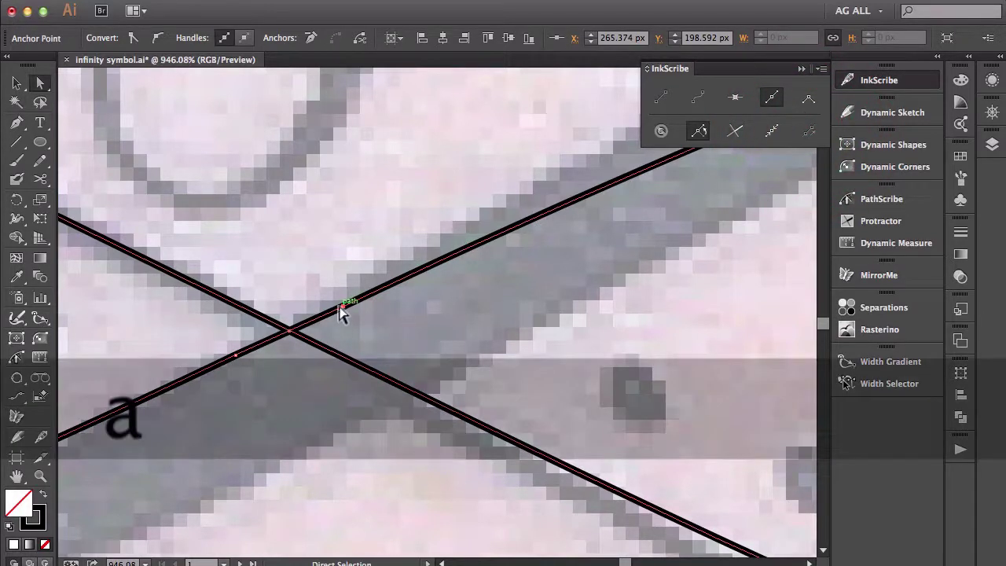
{"action": "left_click", "coordinate": [344, 308]}
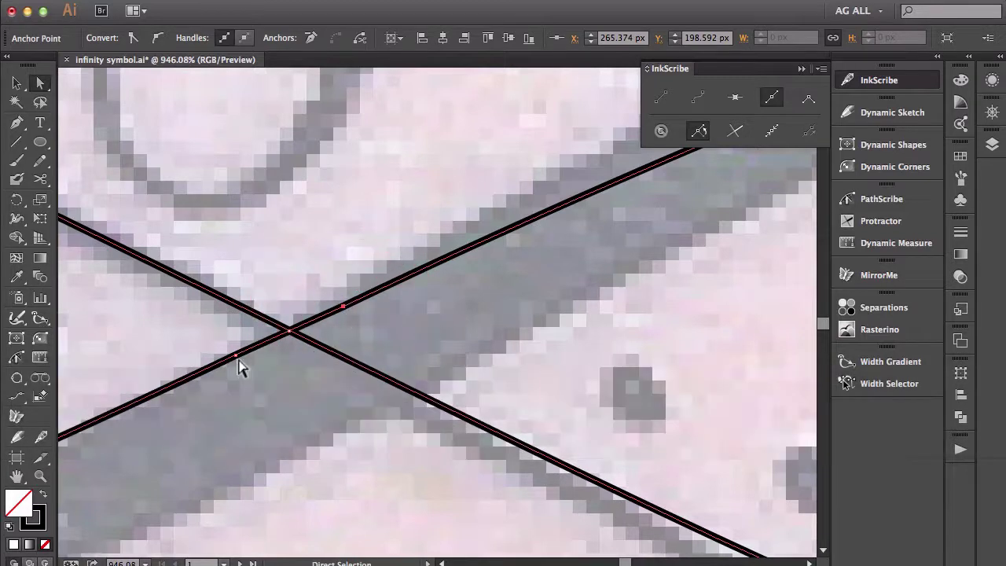
{"action": "left_click", "coordinate": [236, 356], "text": "shift"}
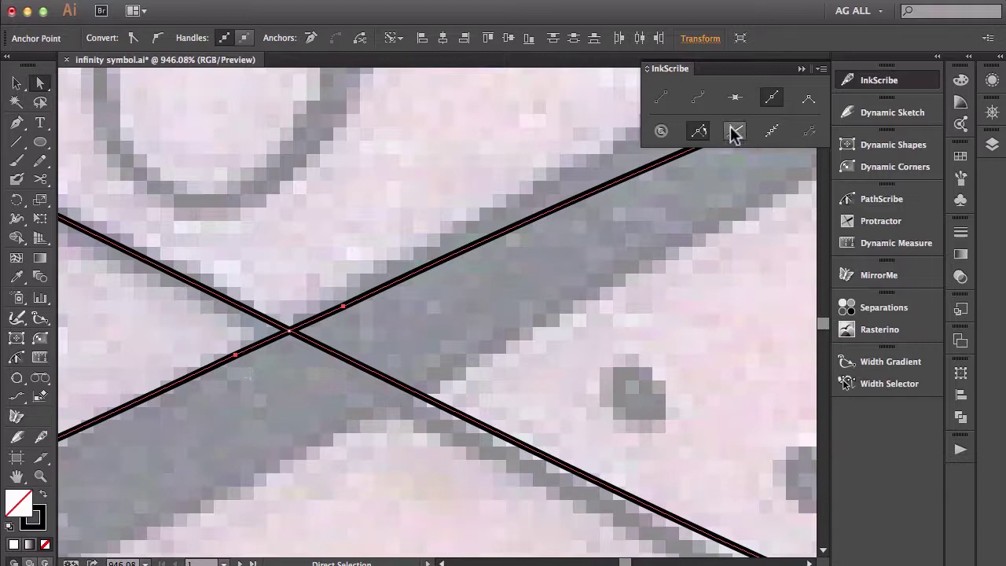
{"action": "left_click", "coordinate": [734, 99]}
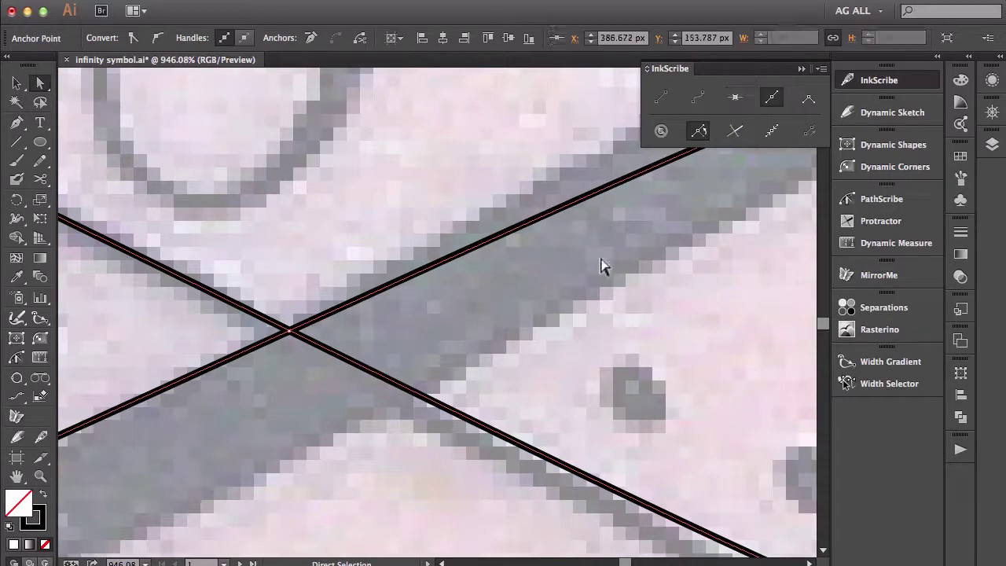
Fit the artwork in view and marquee-select the finished infinity path to inspect it.
{"action": "key", "text": "super+0"}
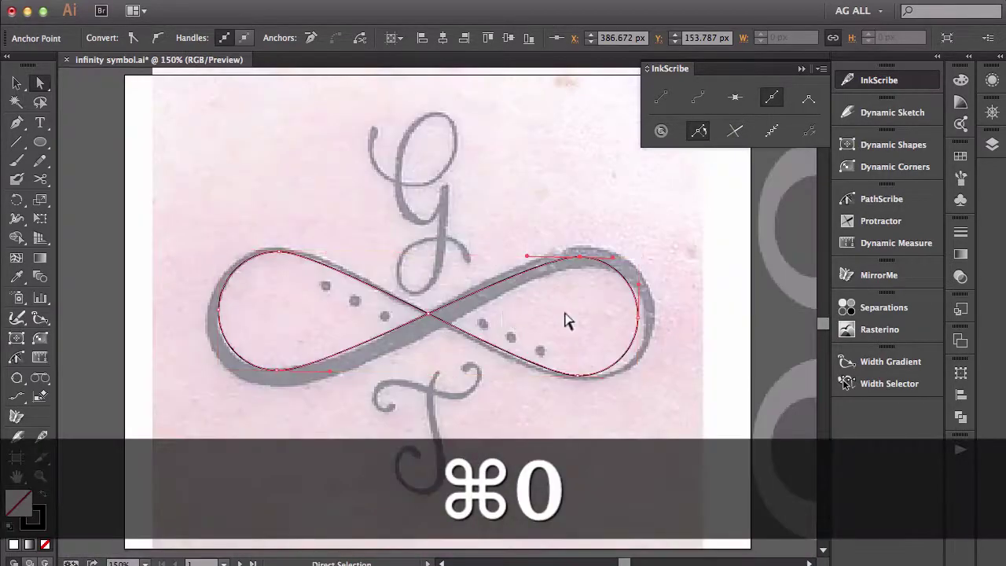
{"action": "left_click", "coordinate": [534, 442]}
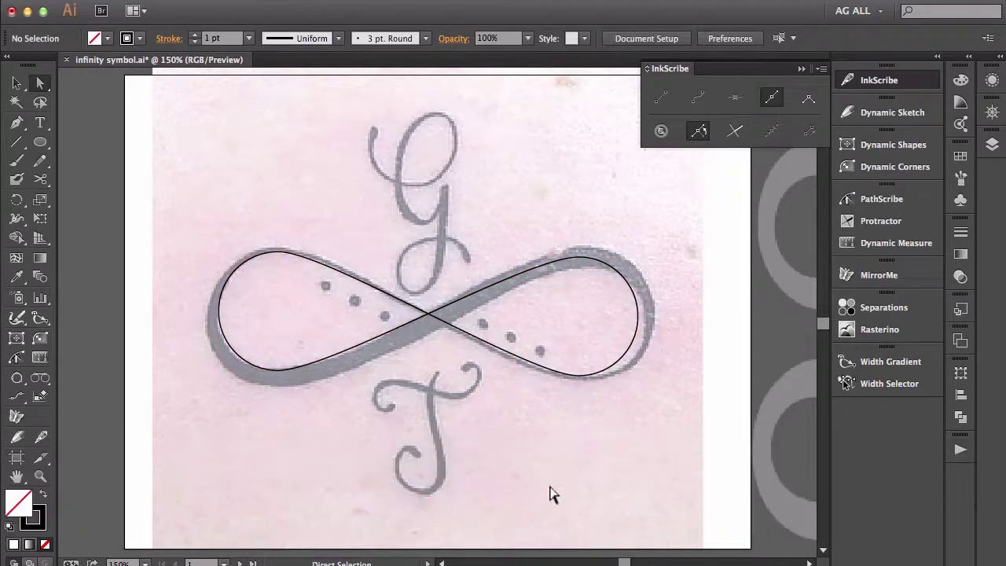
{"action": "key", "text": "v"}
{"action": "mouse_move", "coordinate": [550, 447]}
{"action": "left_mouse_down"}
{"action": "mouse_move", "coordinate": [591, 319]}
{"action": "mouse_move", "coordinate": [647, 319]}
{"action": "left_mouse_up"}
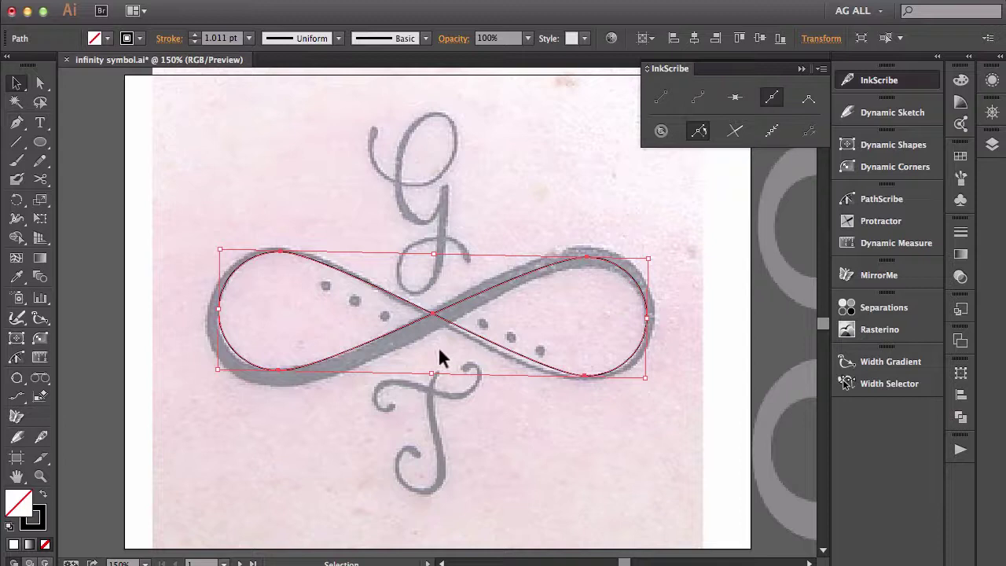
{"action": "left_click", "coordinate": [385, 440]}
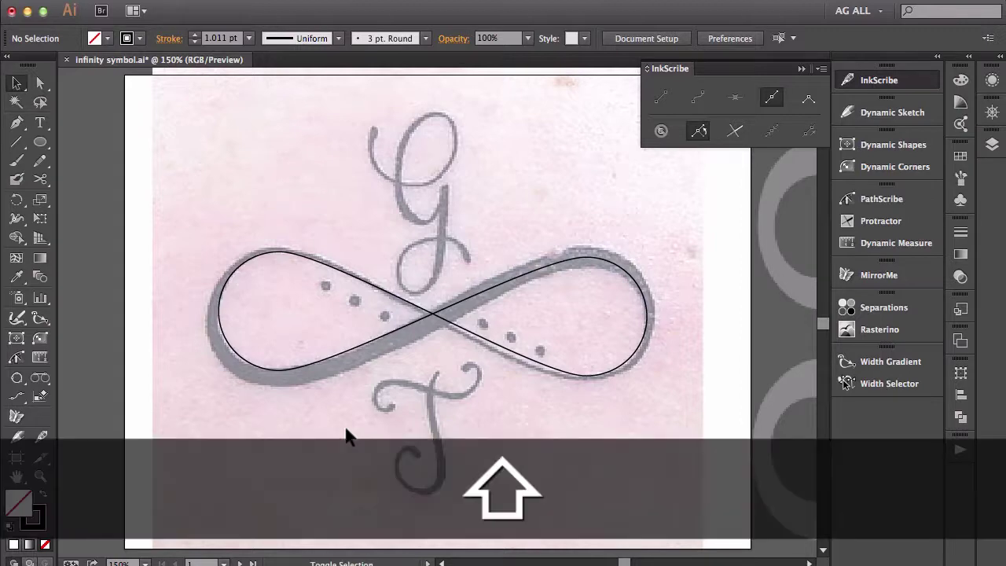
{"action": "key", "text": "shift+w"}
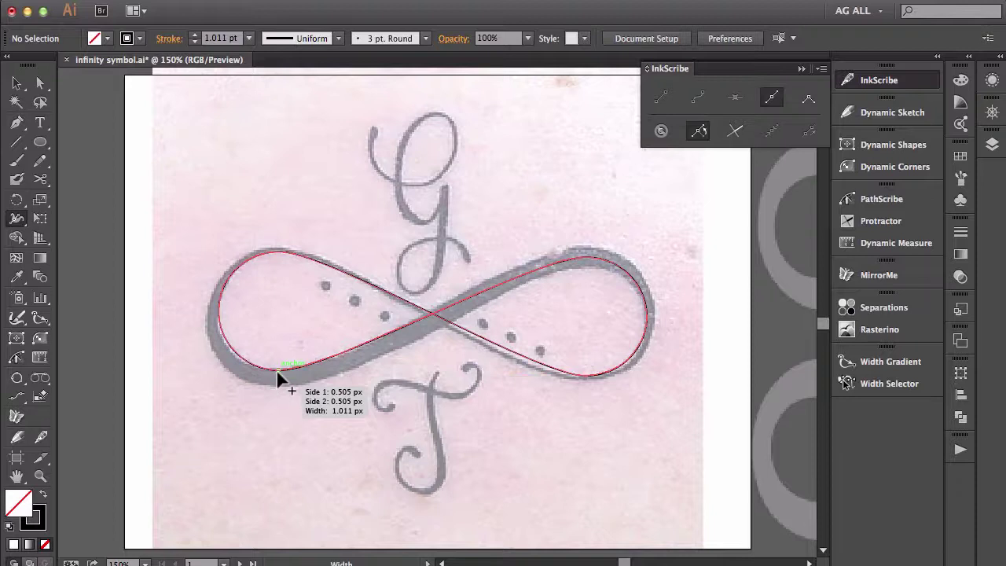
Widen the stroke one-sidedly at the lower left and at the right loop's top and bottom.
{"action": "left_click_drag", "start_coordinate": [276, 368], "coordinate": [280, 396]}
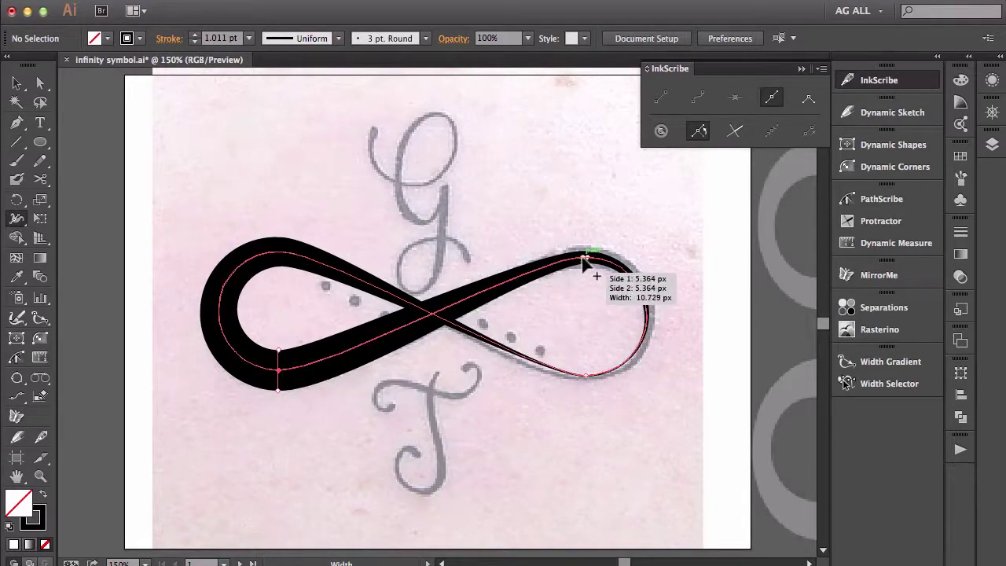
{"action": "left_click_drag", "start_coordinate": [587, 259], "coordinate": [591, 292]}
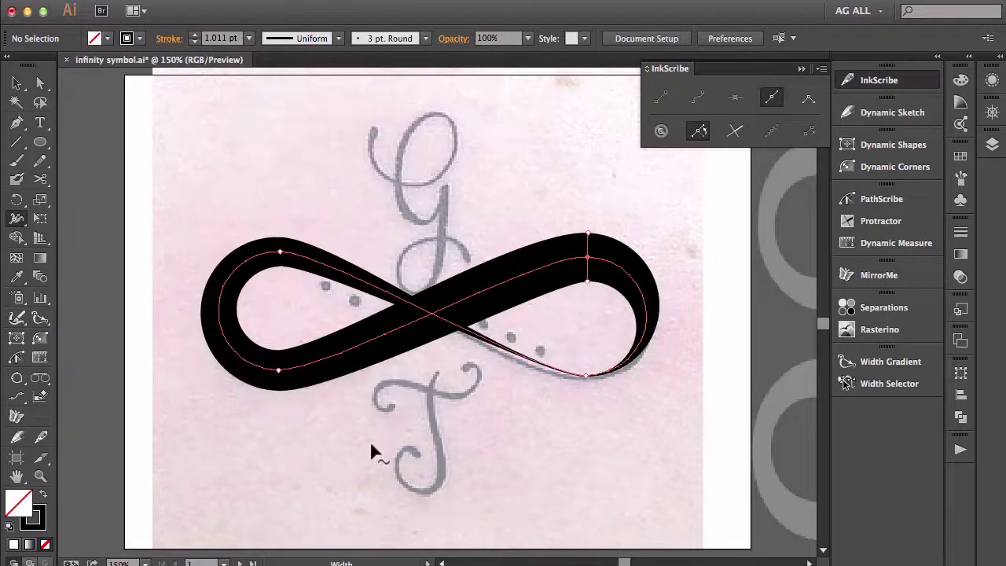
{"action": "key", "text": "super+z"}
{"action": "key", "text": "super+z"}
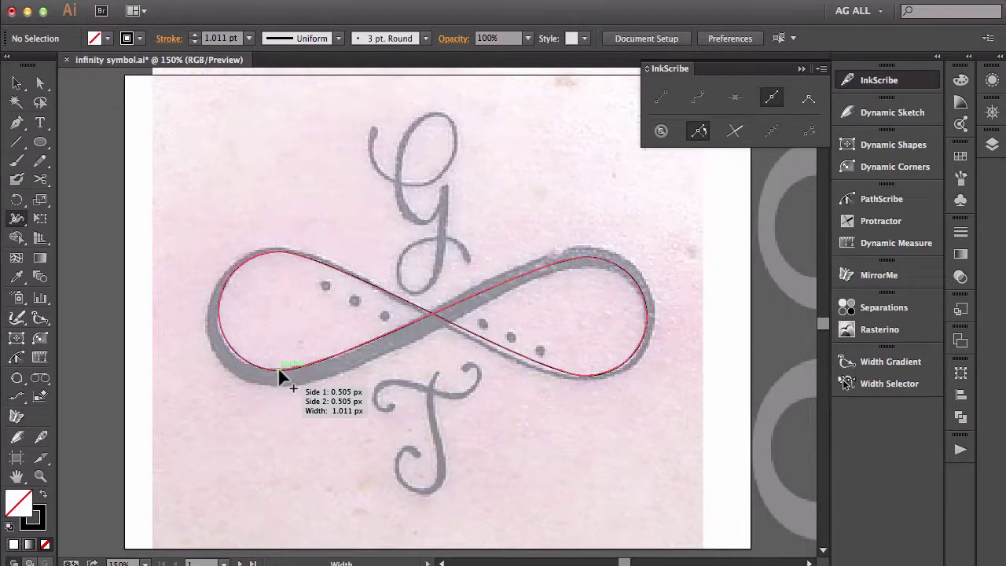
{"action": "key", "text": "alt"}
{"action": "left_click_drag", "start_coordinate": [279, 372], "coordinate": [274, 388]}
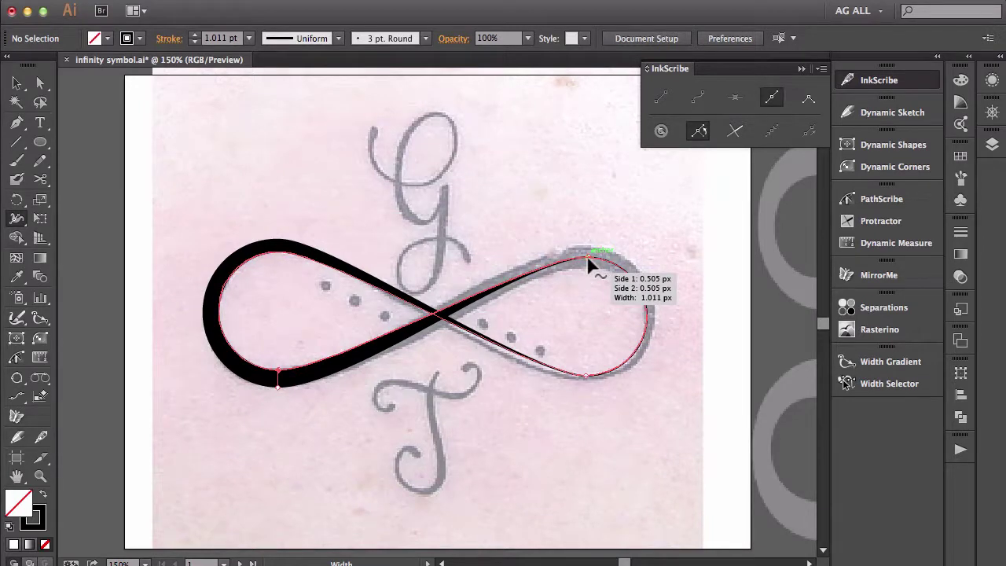
{"action": "mouse_move", "coordinate": [587, 263]}
{"action": "left_mouse_down"}
{"action": "mouse_move", "coordinate": [588, 251]}
{"action": "mouse_move", "coordinate": [592, 287]}
{"action": "left_mouse_up"}
{"action": "key", "text": "alt"}
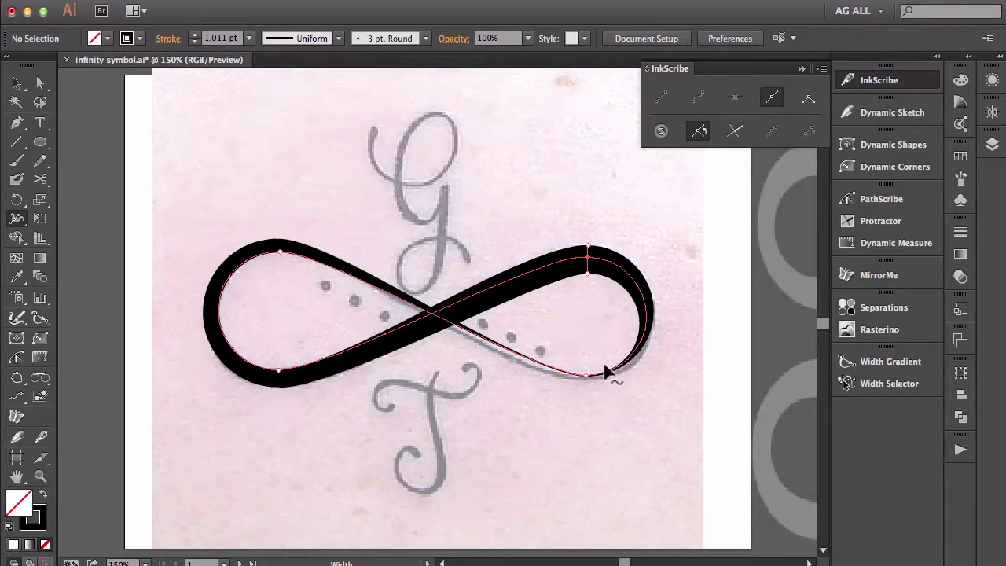
{"action": "left_click_drag", "start_coordinate": [583, 371], "coordinate": [589, 378]}
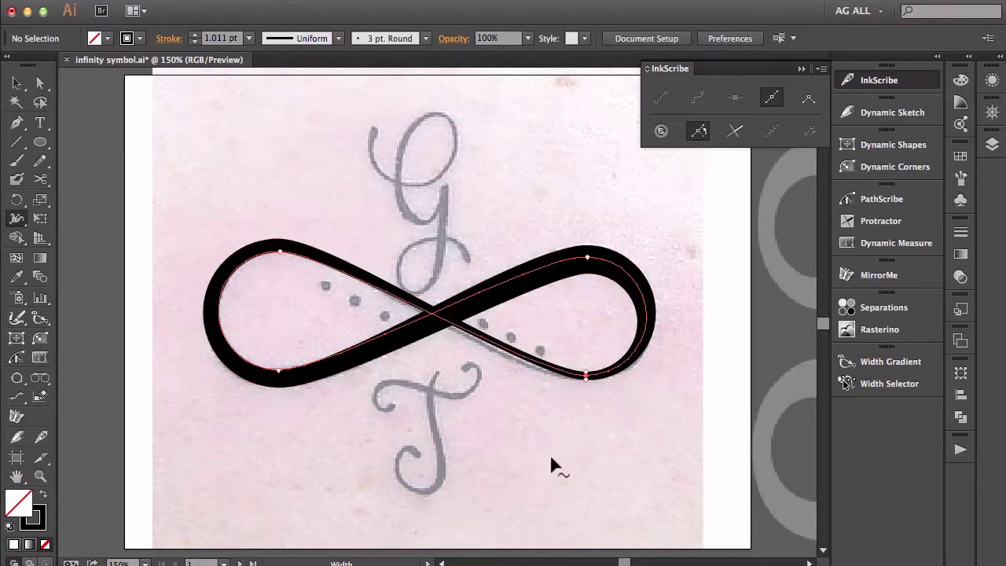
Select the lower-left and upper-right width points together with the Width tool.
{"action": "key", "text": "v"}
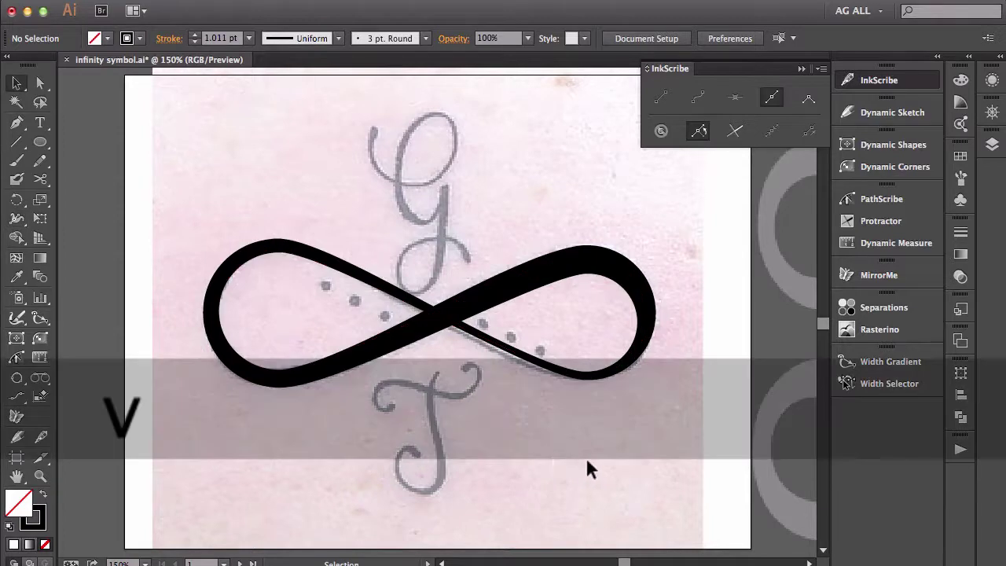
{"action": "left_click", "coordinate": [587, 462]}
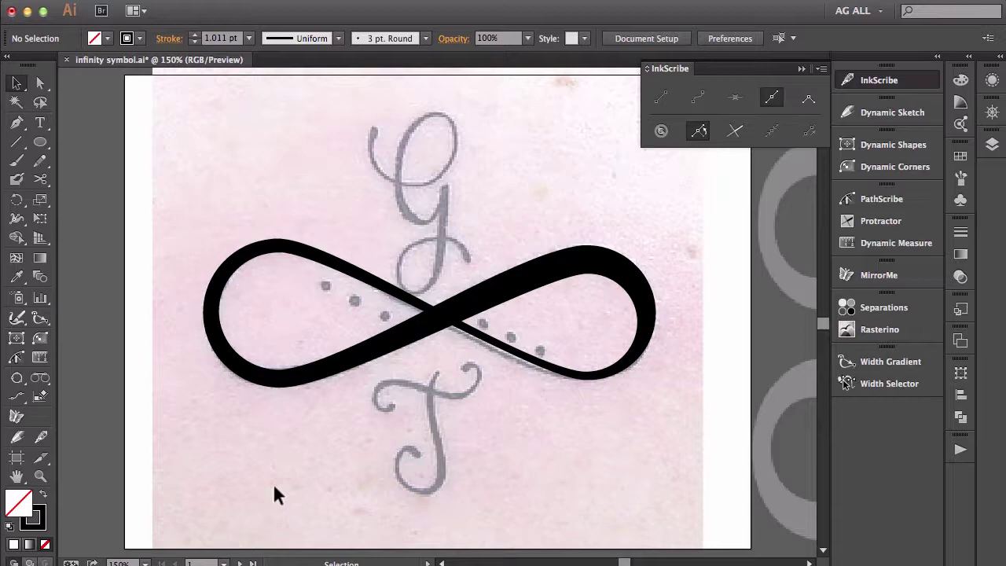
{"action": "key", "text": "shift+w"}
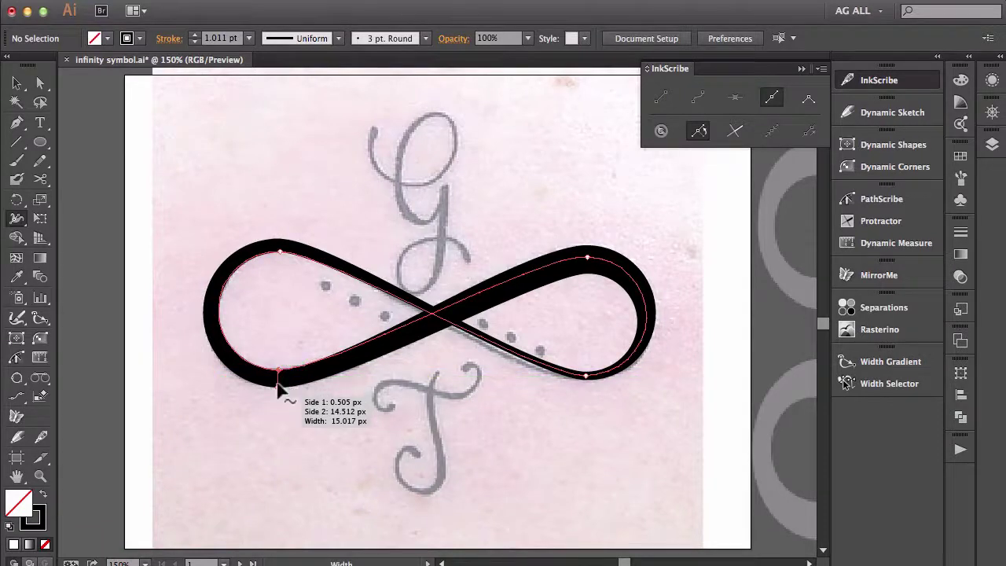
{"action": "left_click", "coordinate": [277, 371]}
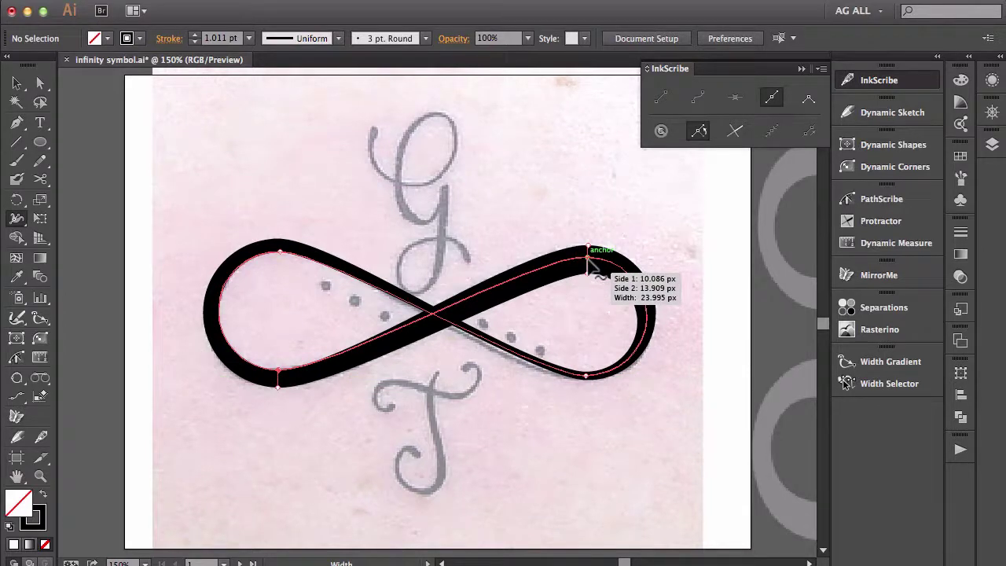
{"action": "key", "text": "shift"}
Give the selected width points a total width of 30 in Width Point Edit.
{"action": "double_click", "coordinate": [588, 259]}
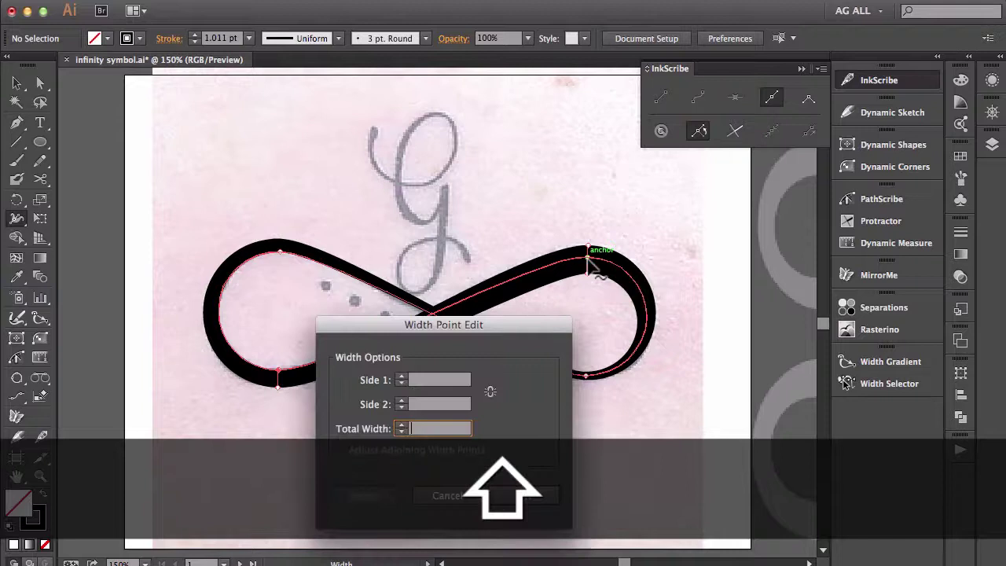
{"action": "left_click_drag", "start_coordinate": [507, 333], "coordinate": [449, 100]}
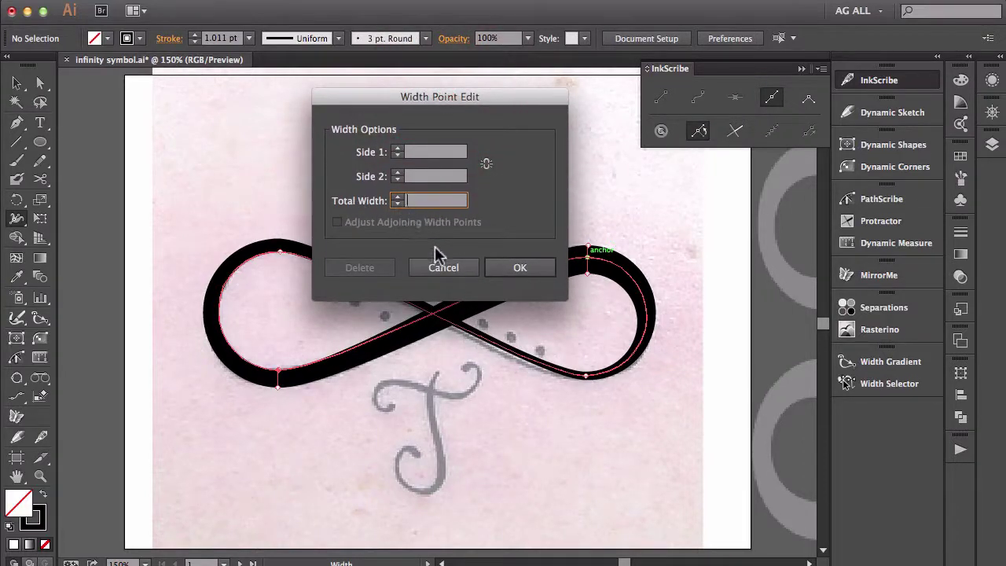
{"action": "type", "text": "30"}
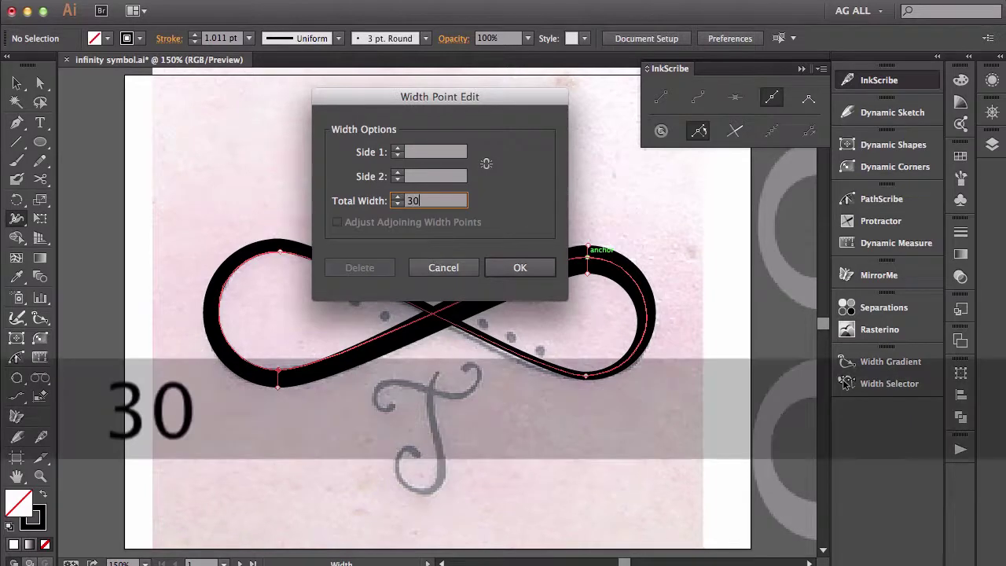
{"action": "left_click", "coordinate": [531, 272]}
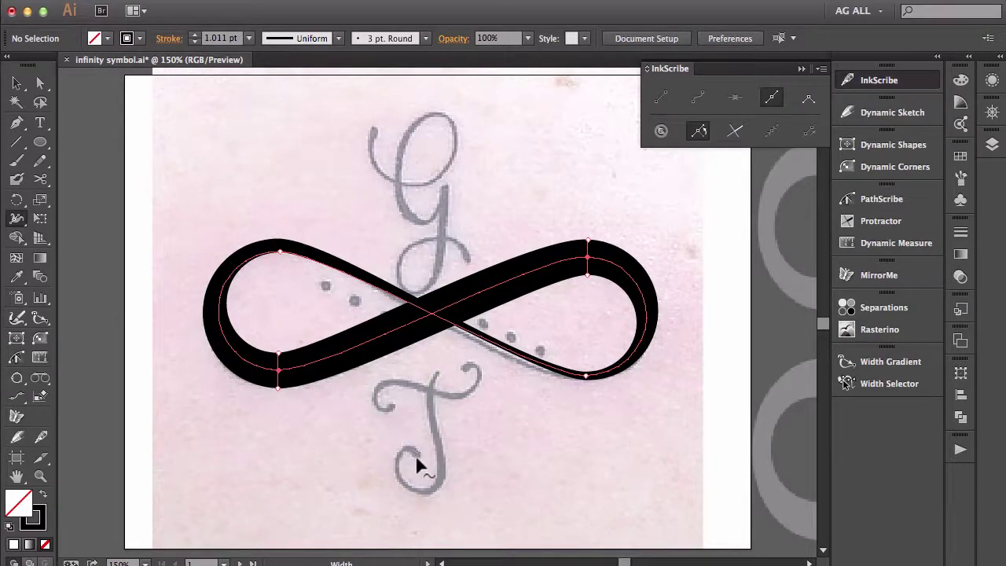
Hide Layer 1's template sketch and view the full artboard with panels hidden.
{"action": "key", "text": "v"}
{"action": "left_click", "coordinate": [592, 509]}
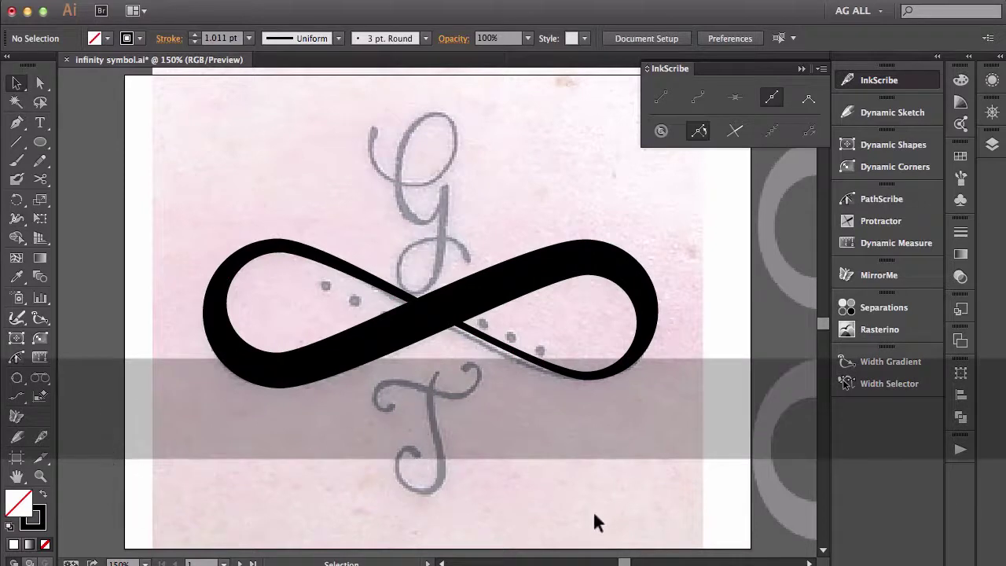
{"action": "left_click", "coordinate": [991, 143]}
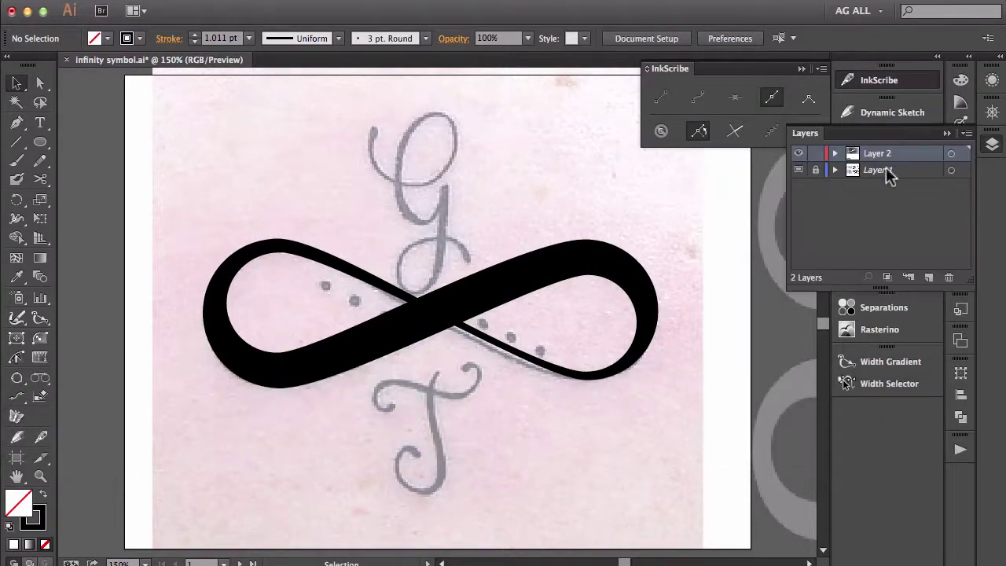
{"action": "left_click", "coordinate": [798, 170]}
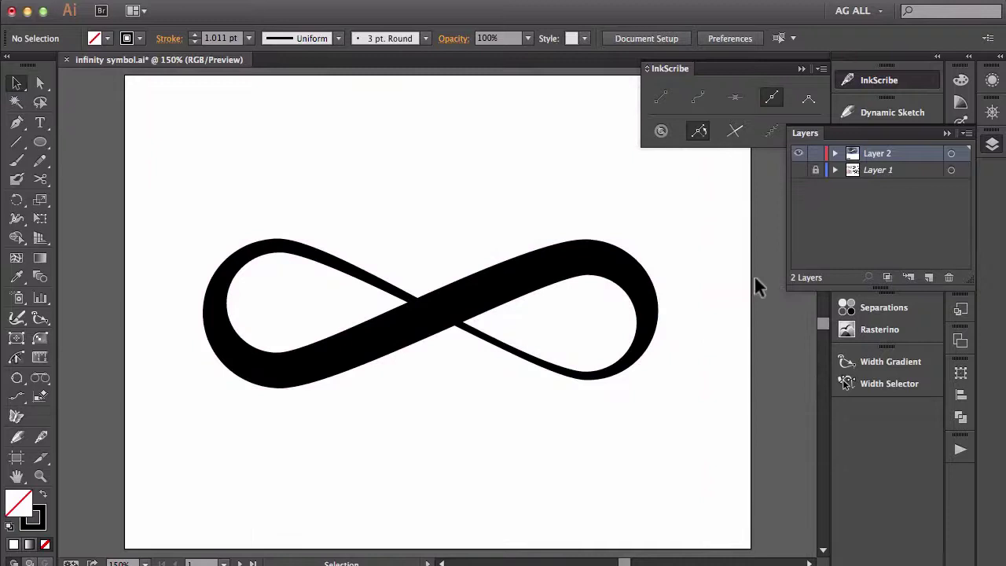
{"action": "key", "text": "Tab"}
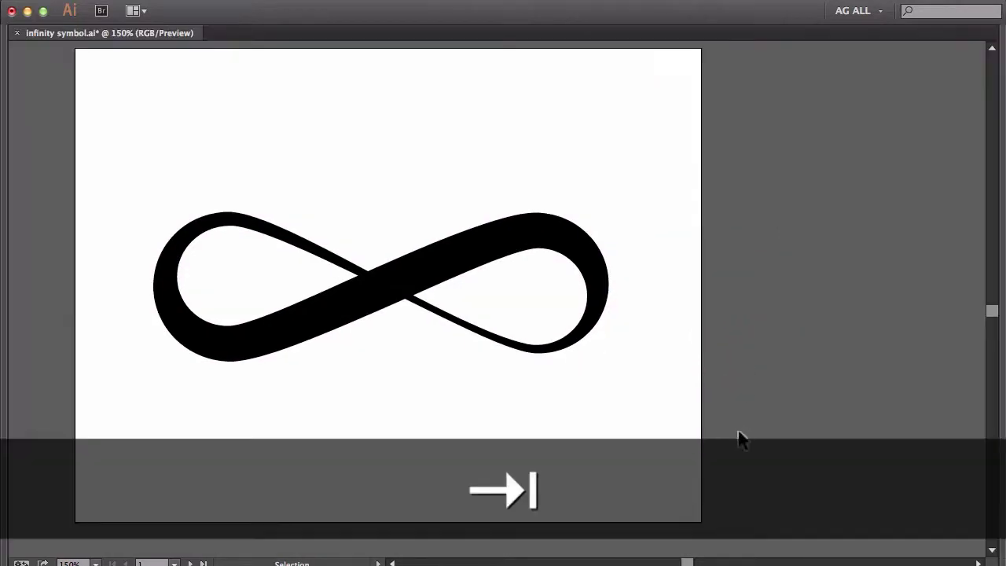
{"action": "key", "text": "super+0"}
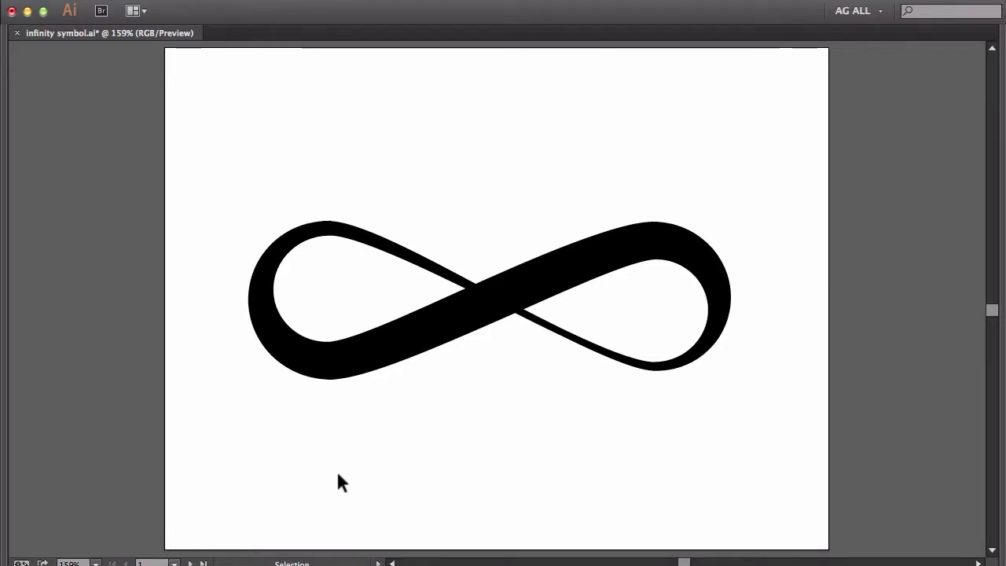
Select the infinity path and apply a width gradient along its stroke.
{"action": "key", "text": "Tab"}
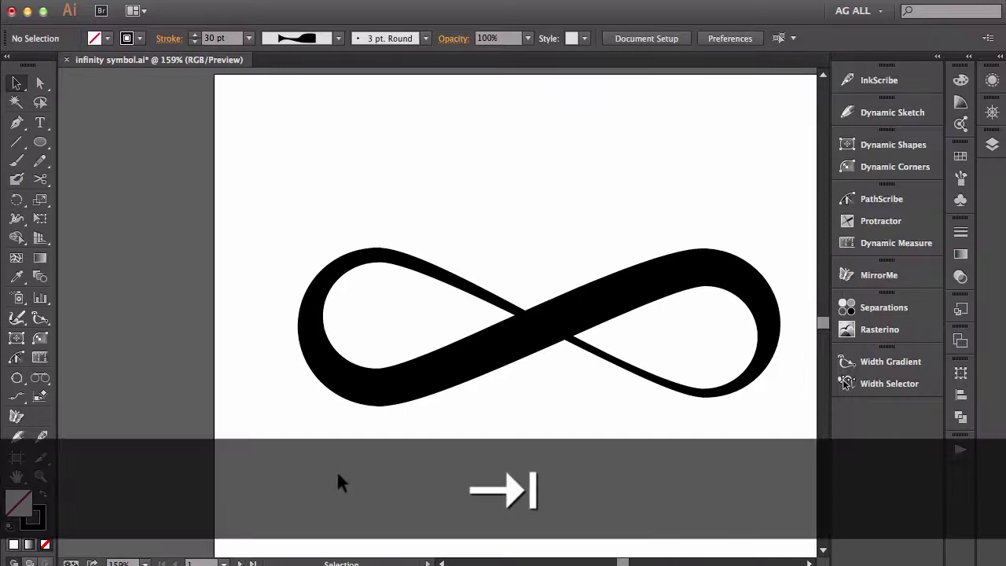
{"action": "left_click_drag", "start_coordinate": [614, 465], "coordinate": [458, 449]}
{"action": "left_click_drag", "start_coordinate": [378, 399], "coordinate": [285, 202]}
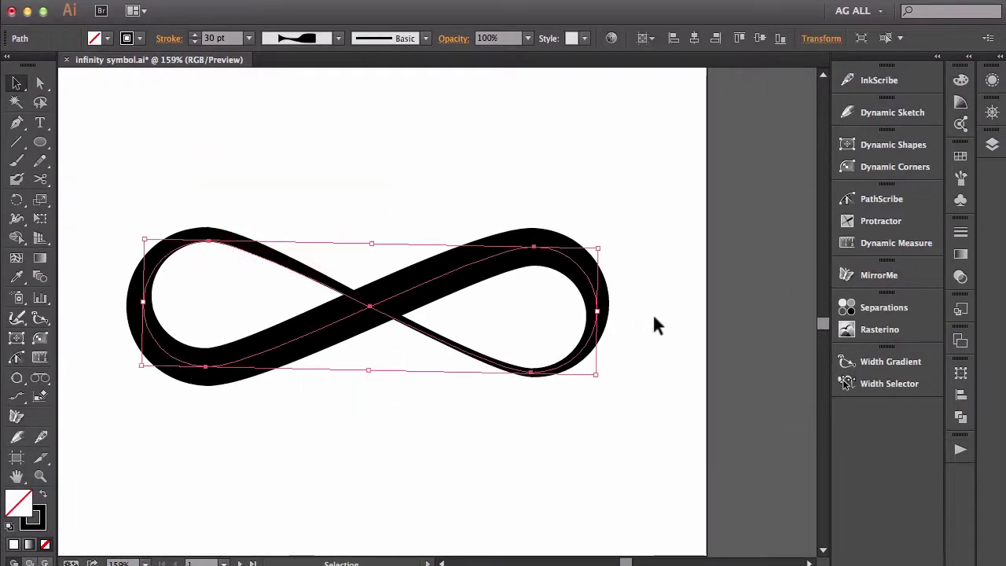
{"action": "left_click", "coordinate": [904, 362]}
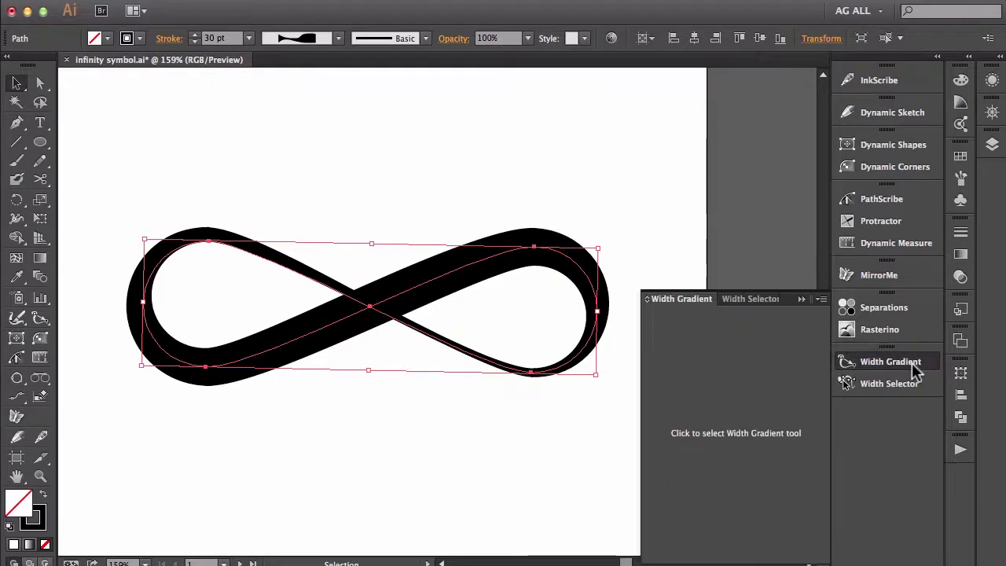
{"action": "left_click", "coordinate": [711, 433]}
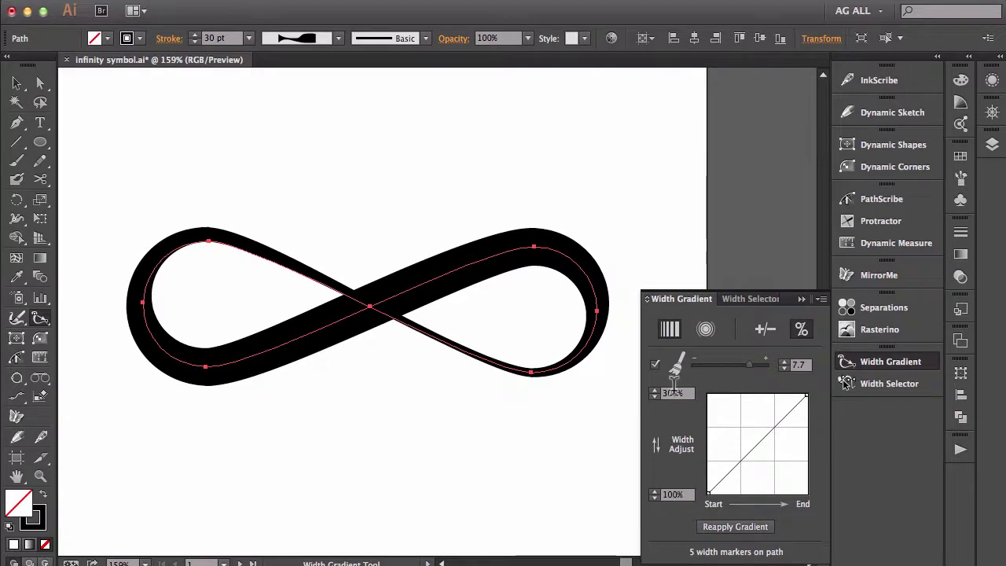
{"action": "mouse_move", "coordinate": [101, 307]}
{"action": "left_mouse_down"}
{"action": "mouse_move", "coordinate": [283, 307]}
{"action": "mouse_move", "coordinate": [406, 285]}
{"action": "mouse_move", "coordinate": [534, 306]}
{"action": "mouse_move", "coordinate": [676, 277]}
{"action": "left_mouse_up"}
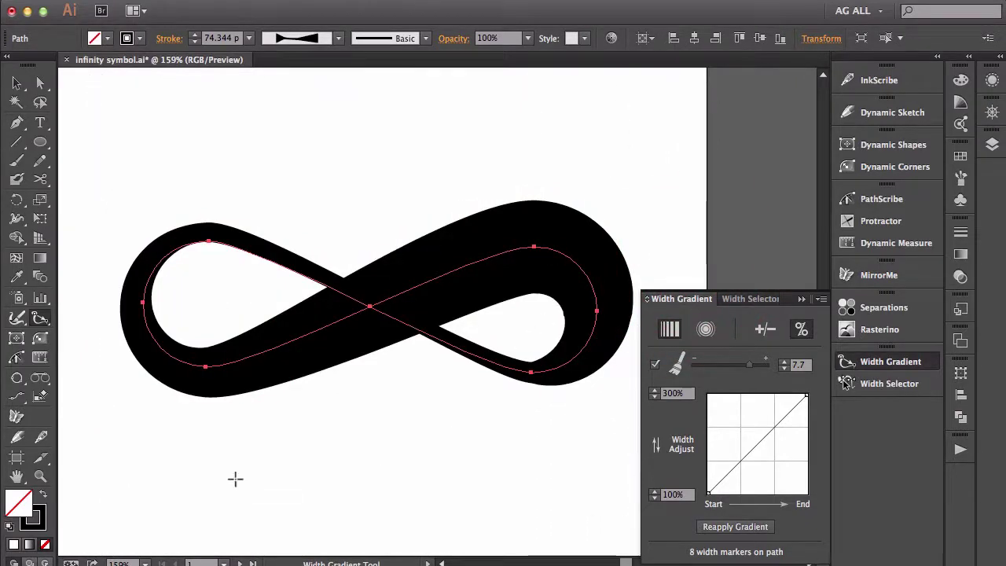
Widen the left and right loops of the stroke with the Width Brush.
{"action": "left_click", "coordinate": [16, 317]}
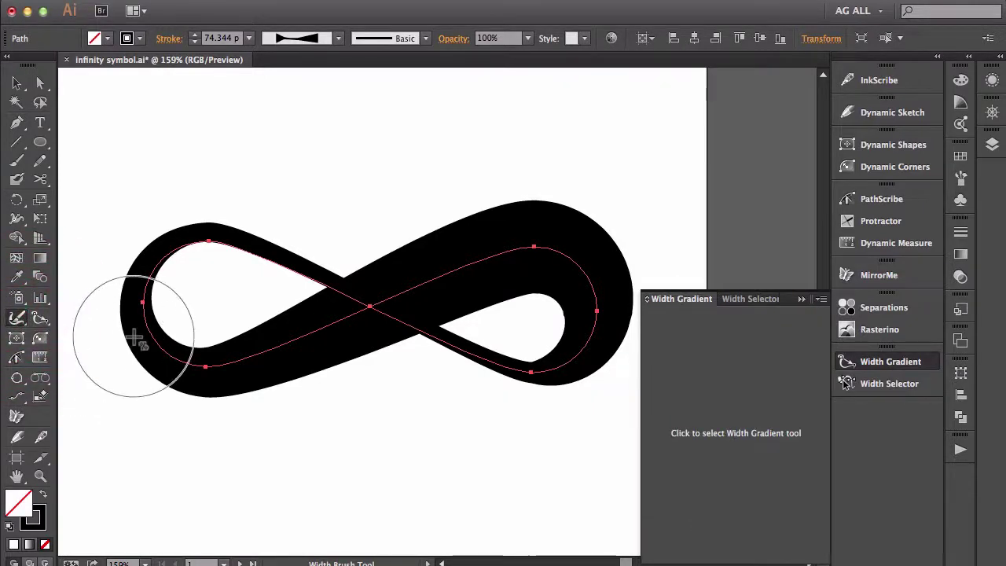
{"action": "mouse_move", "coordinate": [134, 338]}
{"action": "left_mouse_down"}
{"action": "mouse_move", "coordinate": [161, 281]}
{"action": "mouse_move", "coordinate": [220, 271]}
{"action": "mouse_move", "coordinate": [265, 288]}
{"action": "left_mouse_up"}
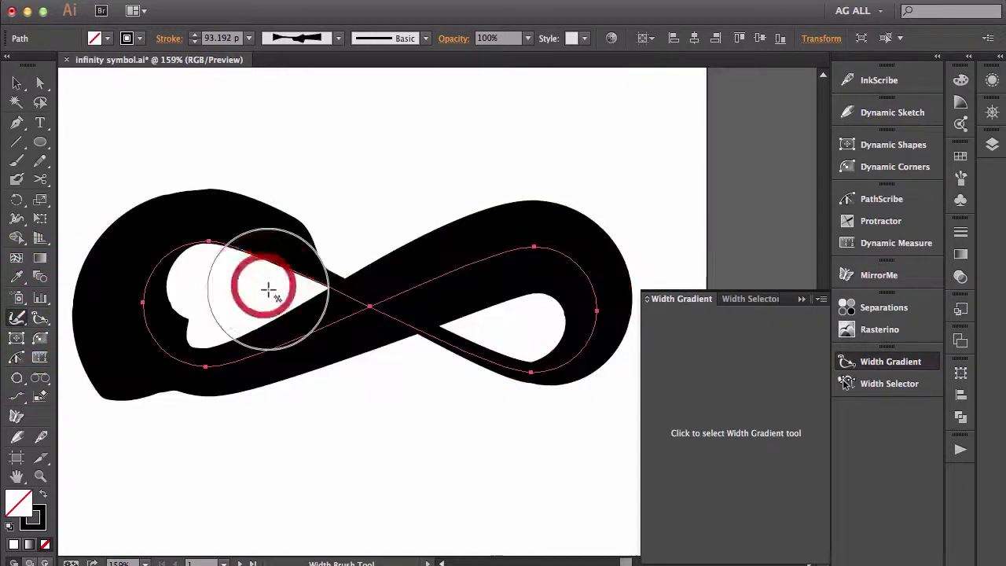
{"action": "mouse_move", "coordinate": [448, 361]}
{"action": "left_mouse_down"}
{"action": "mouse_move", "coordinate": [527, 375]}
{"action": "mouse_move", "coordinate": [592, 350]}
{"action": "mouse_move", "coordinate": [594, 313]}
{"action": "mouse_move", "coordinate": [552, 265]}
{"action": "mouse_move", "coordinate": [480, 259]}
{"action": "left_mouse_up"}
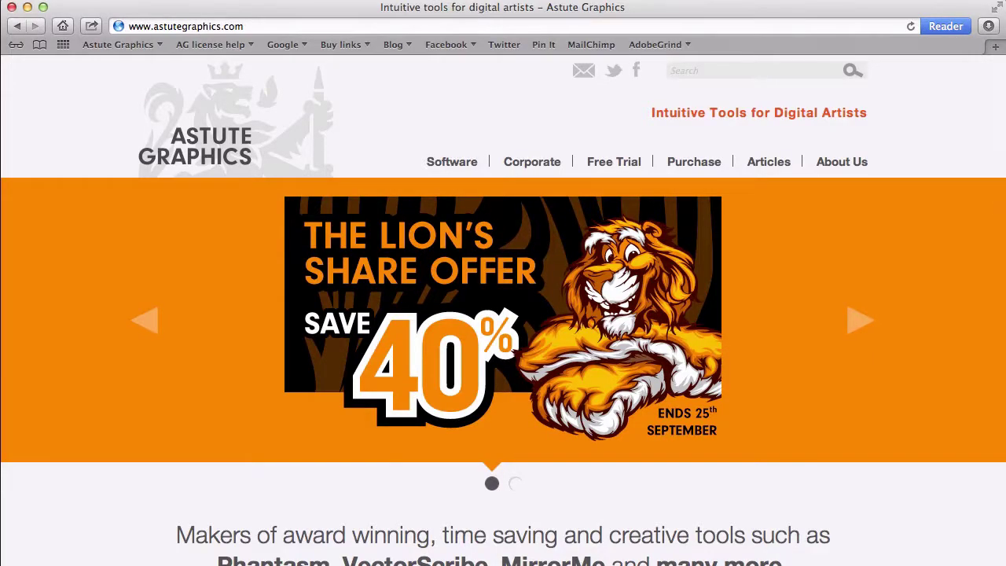
Open the Free Trial page and scroll through the plug-in downloads like VectorScribe and WidthScribe.
{"action": "left_click", "coordinate": [620, 168]}
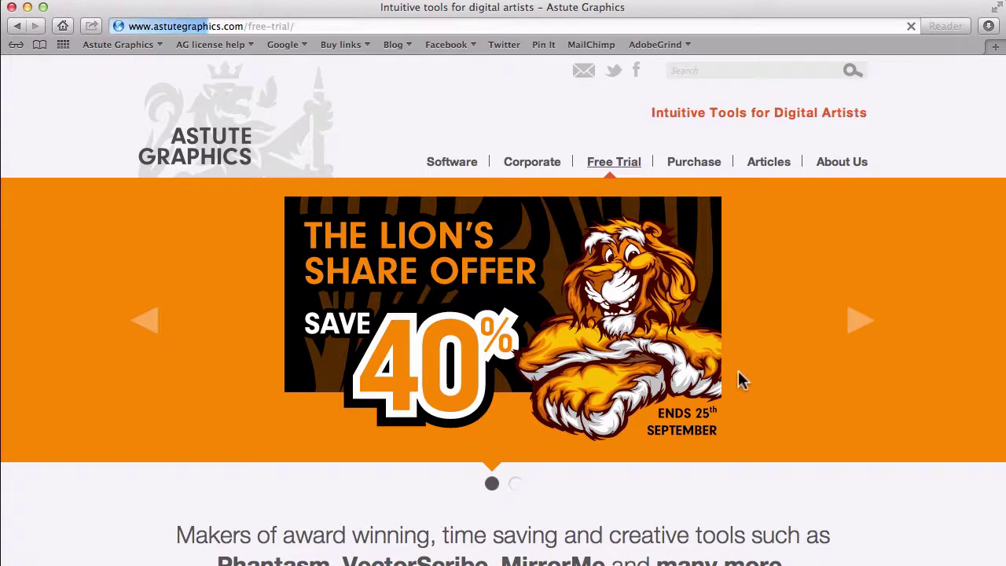
{"action": "scroll", "coordinate": [852, 399], "scroll_direction": "down", "scroll_amount": 5}
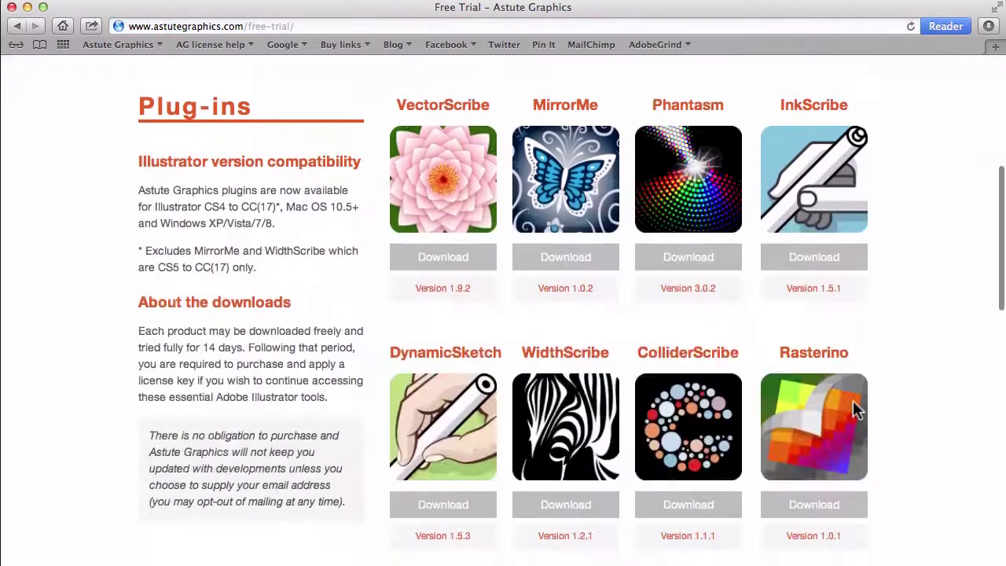
{"action": "scroll", "coordinate": [852, 402], "scroll_direction": "down", "scroll_amount": 4}
{"action": "scroll", "coordinate": [853, 402], "scroll_direction": "down", "scroll_amount": 2}
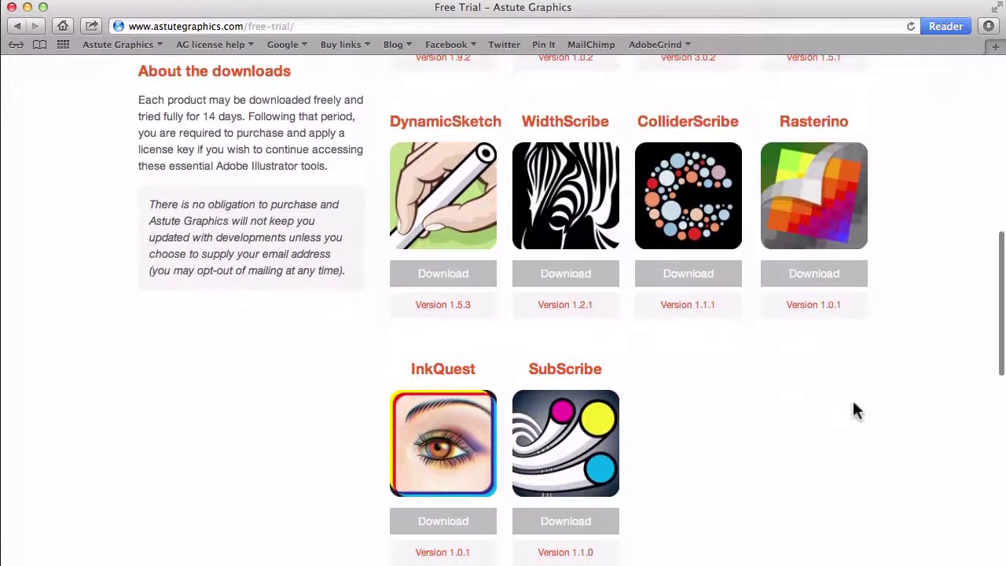
{"action": "scroll", "coordinate": [852, 403], "scroll_direction": "up", "scroll_amount": 5}
{"action": "scroll", "coordinate": [853, 403], "scroll_direction": "down", "scroll_amount": 2}
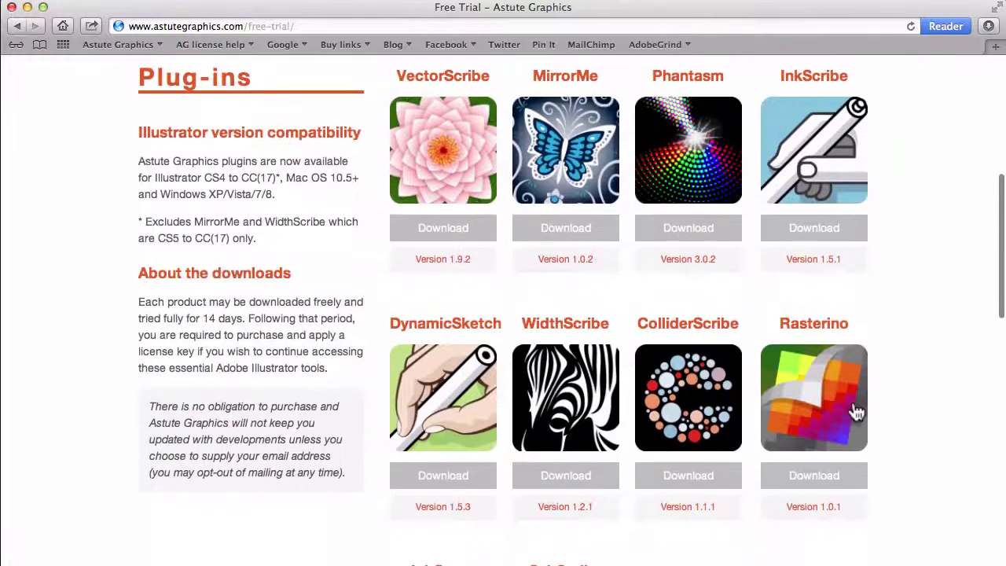